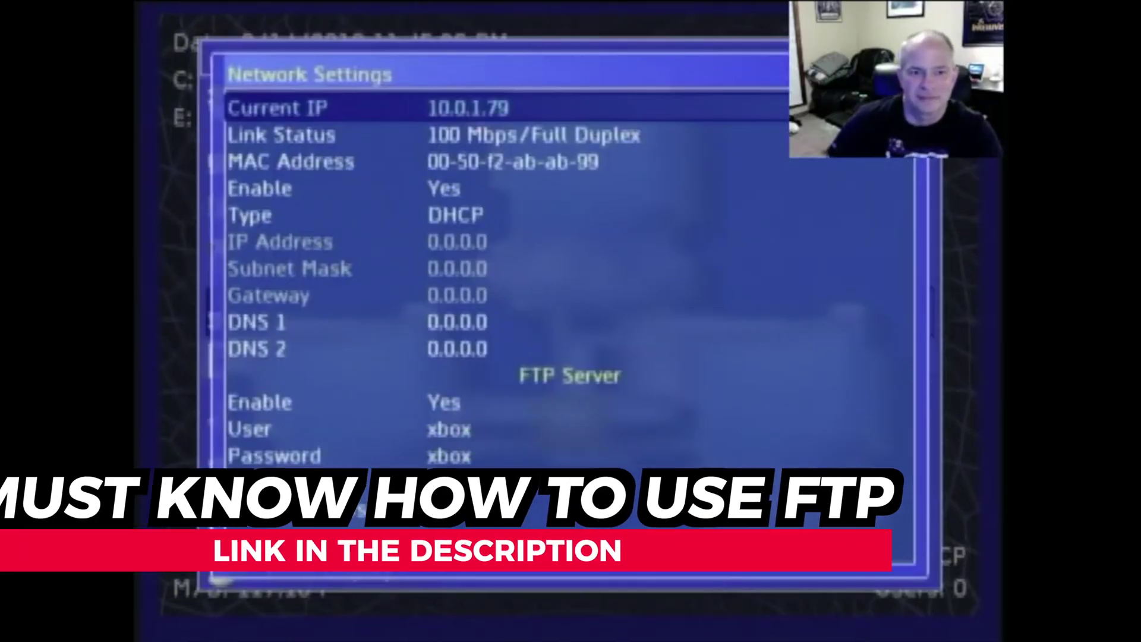
# Step: Step down through the Xbox's FTP server, user name and password settings
pyautogui.press('Down')
pyautogui.press('Down')
pyautogui.press('Down')
pyautogui.press('Down')
pyautogui.press('Down')
pyautogui.press('Down')
pyautogui.press('Down')
pyautogui.press('Down')
pyautogui.press('Down')
pyautogui.press('Down')
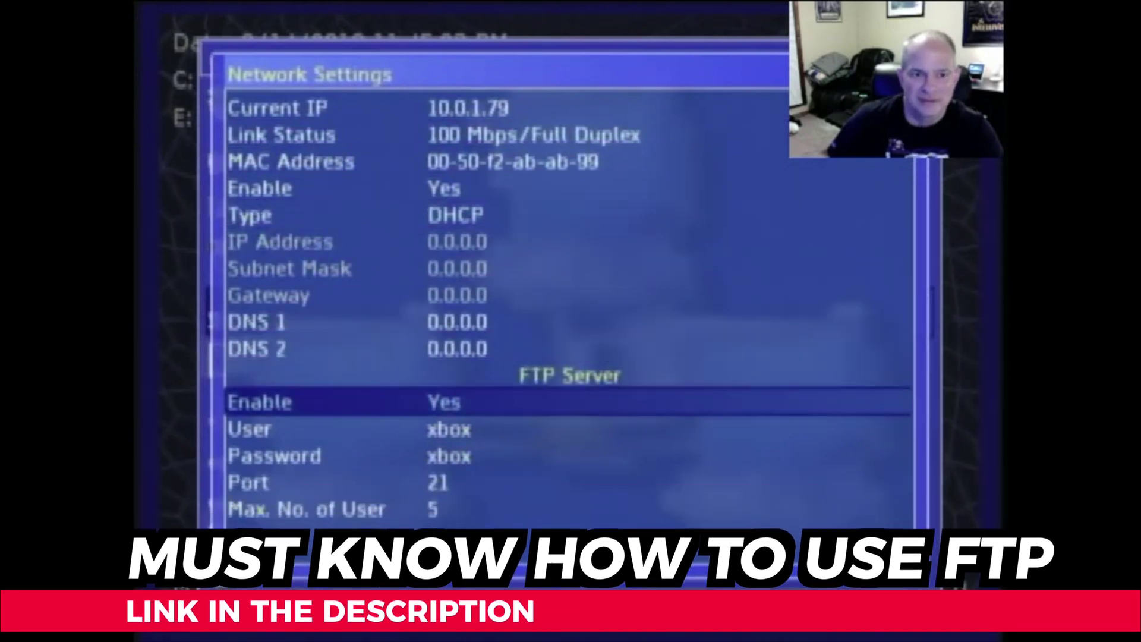
pyautogui.press('Down')
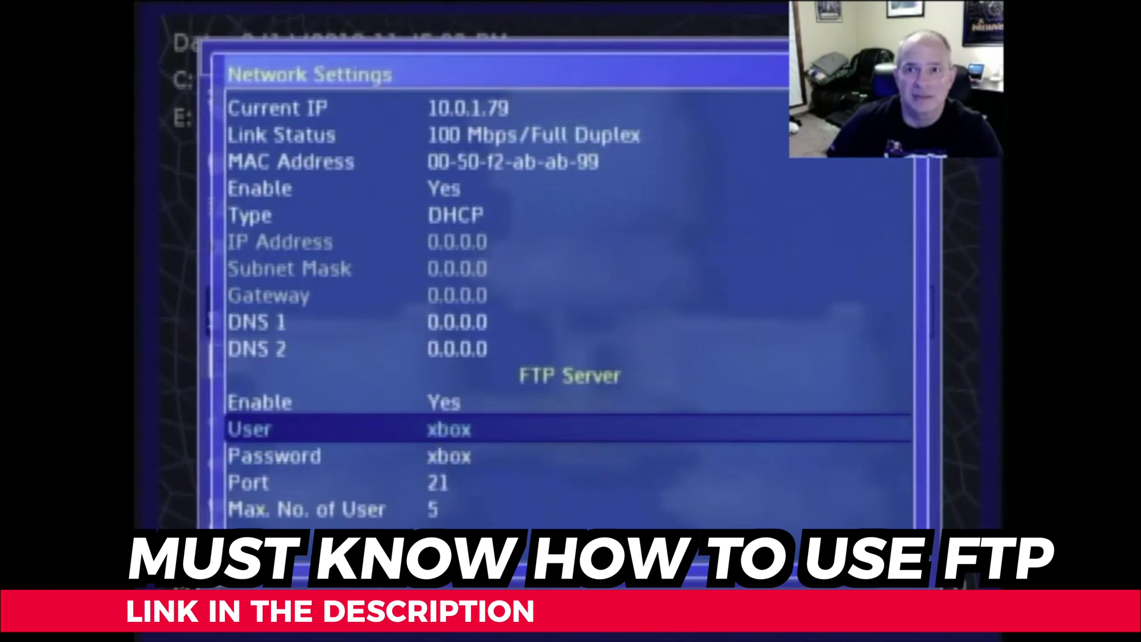
pyautogui.press('Down')
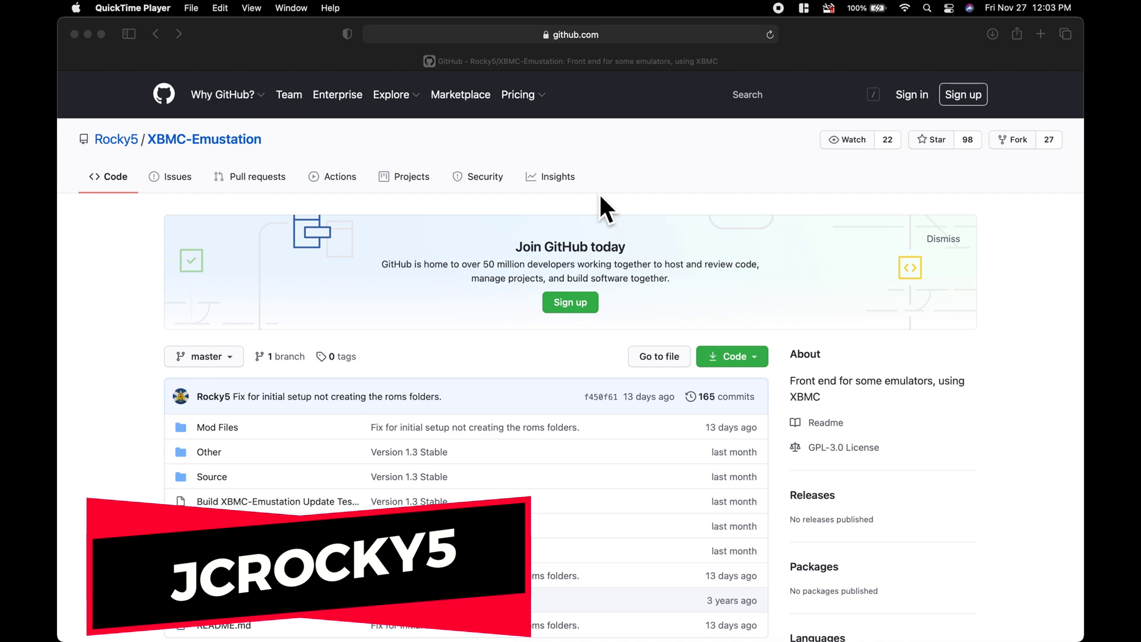
# Step: Scroll the XBMC-Emustation README down to the Installation section in the browser
pyautogui.scroll(-3, 601, 199)
pyautogui.scroll(-5, 601, 199)
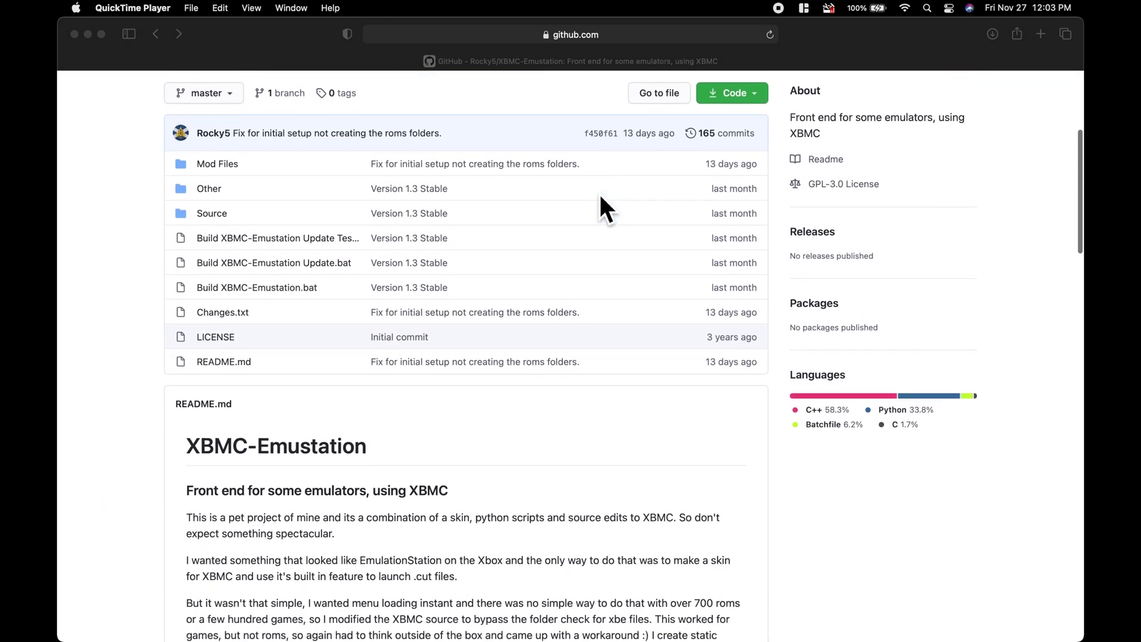
pyautogui.scroll(-5, 600, 200)
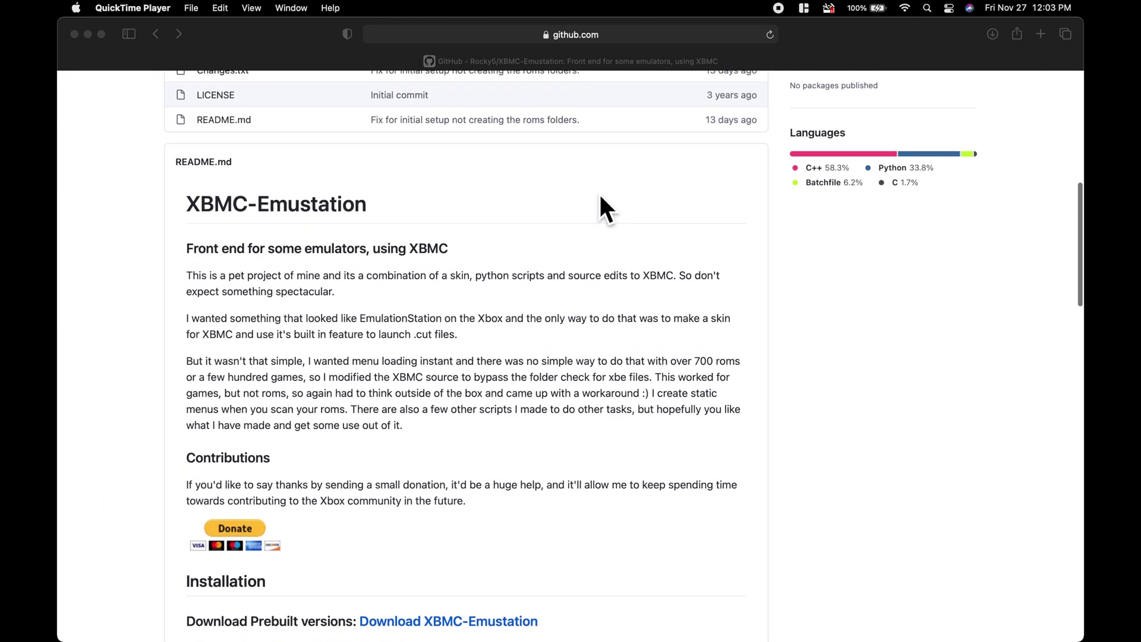
pyautogui.scroll(-4, 601, 197)
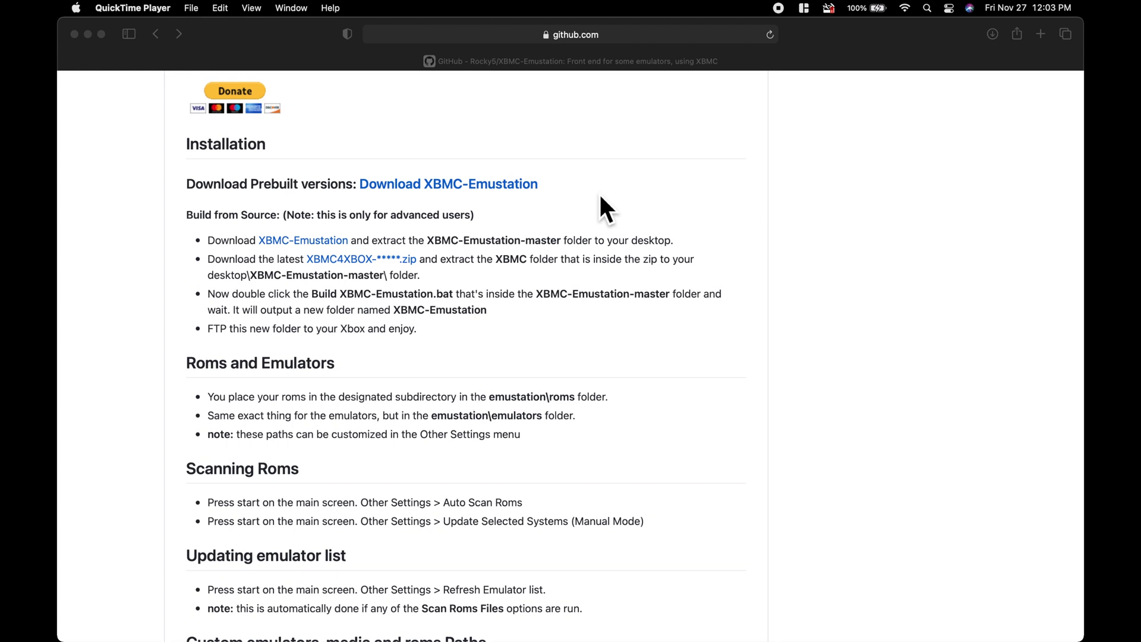
pyautogui.click(467, 194)
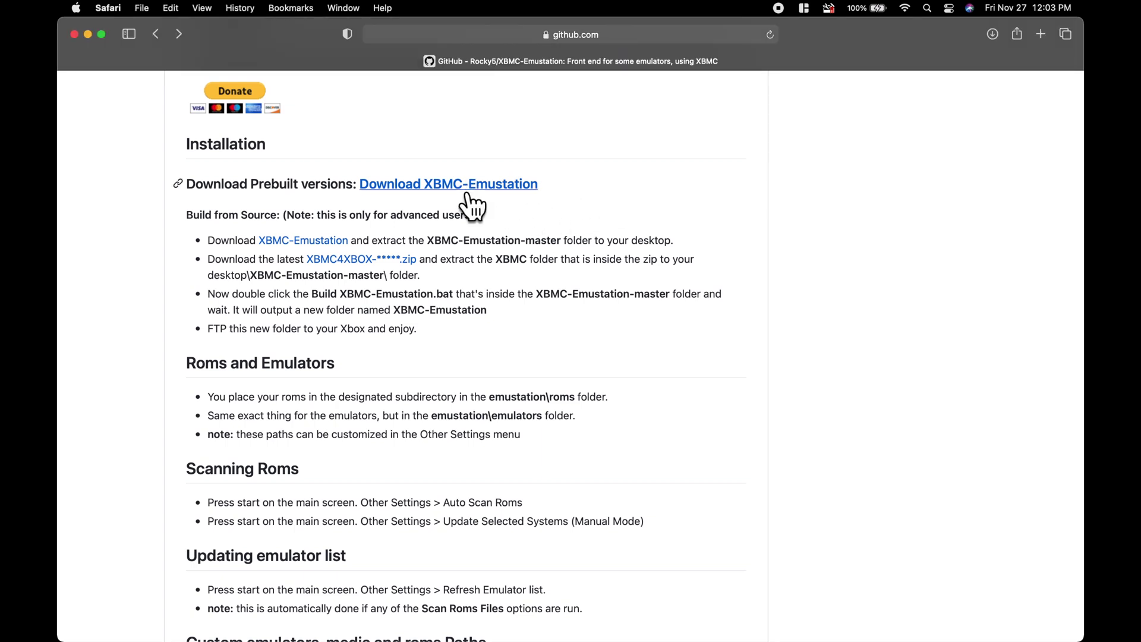
# Step: Download XBMC-Emustation.zip from Google Drive, bypassing the virus-scan warning
pyautogui.click(469, 189)
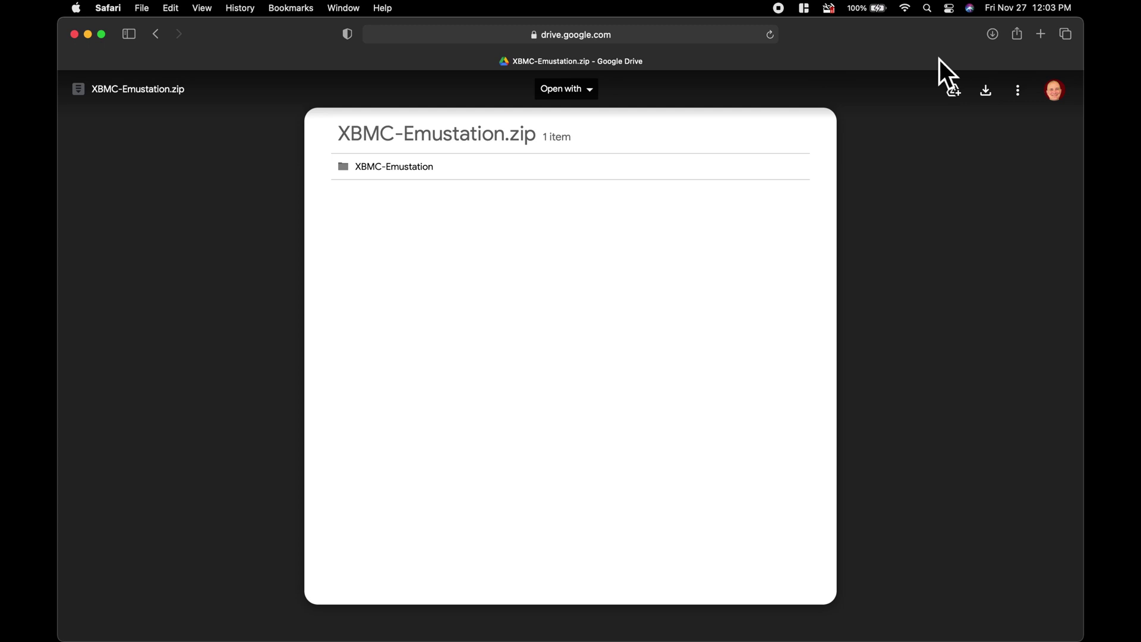
pyautogui.click(1001, 102)
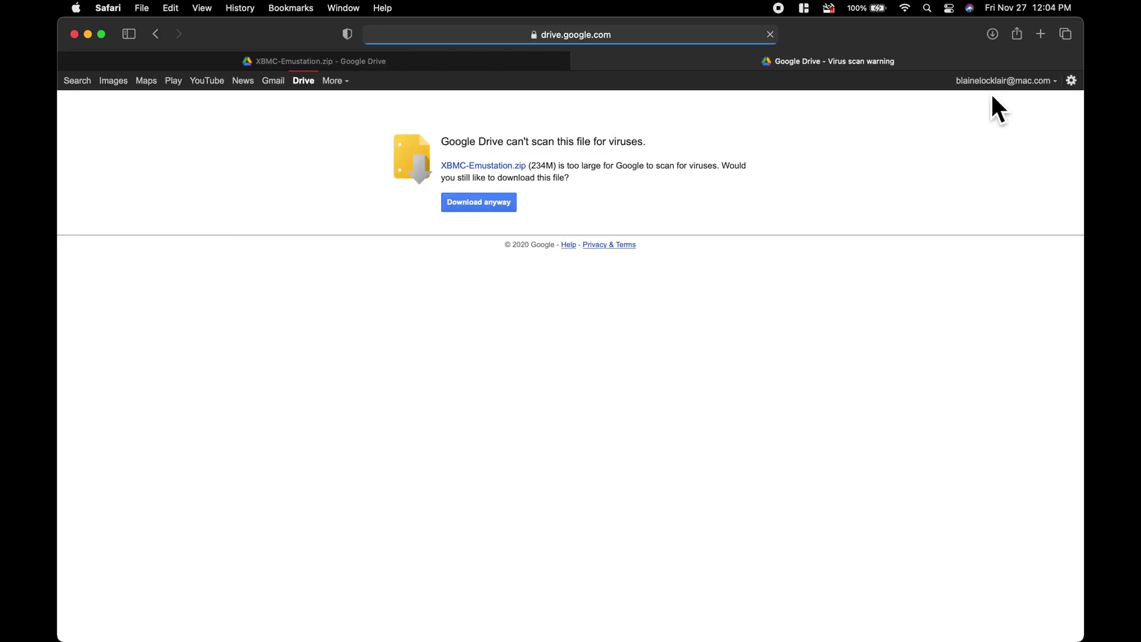
pyautogui.click(470, 217)
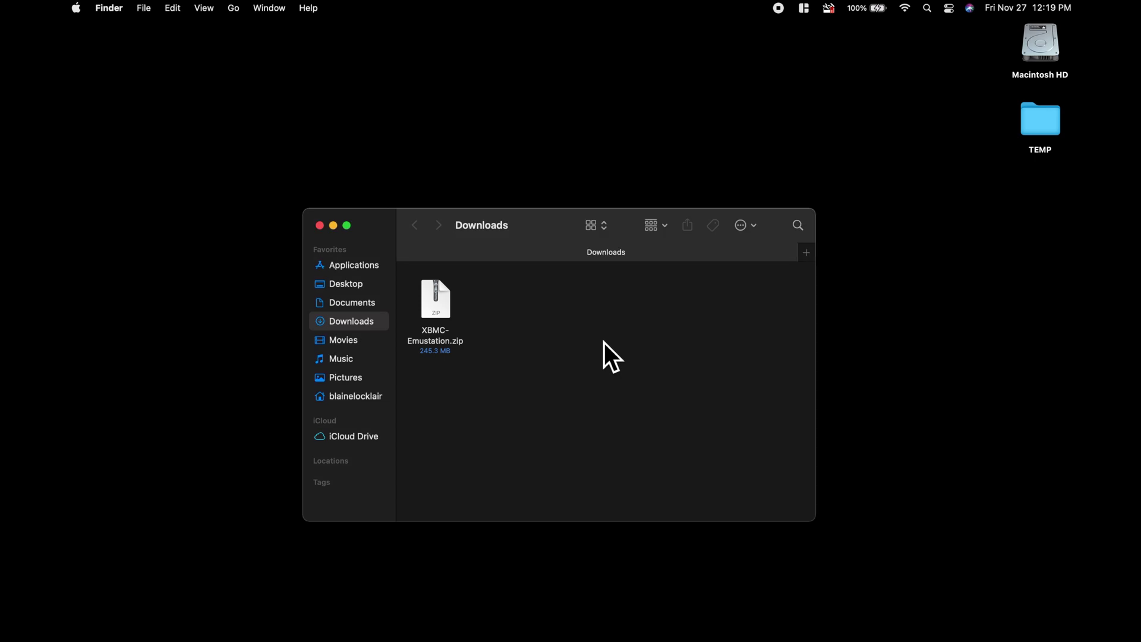
# Step: Extract XBMC-Emustation.zip, move the zip to the Trash, and close the Downloads window
pyautogui.doubleClick(442, 301)
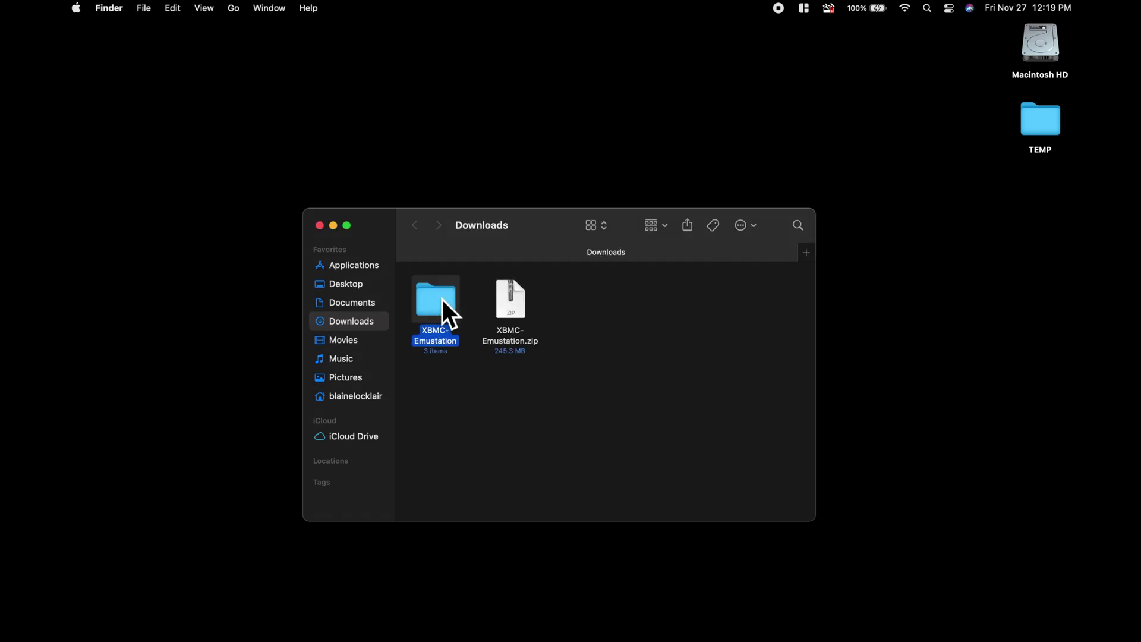
pyautogui.click(513, 299)
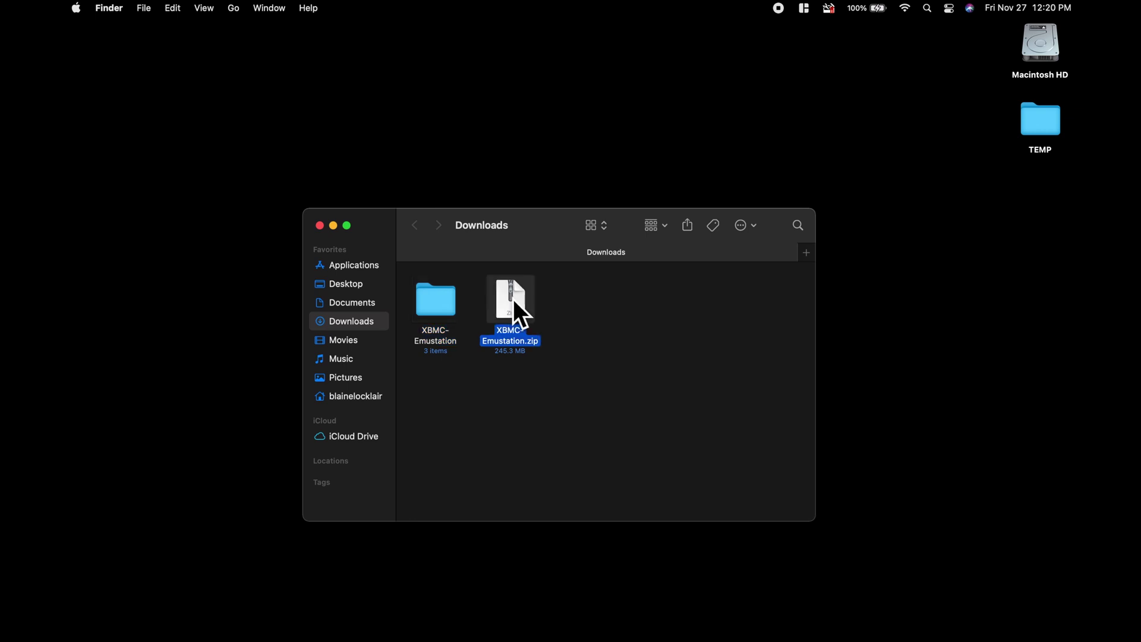
pyautogui.rightClick(512, 298)
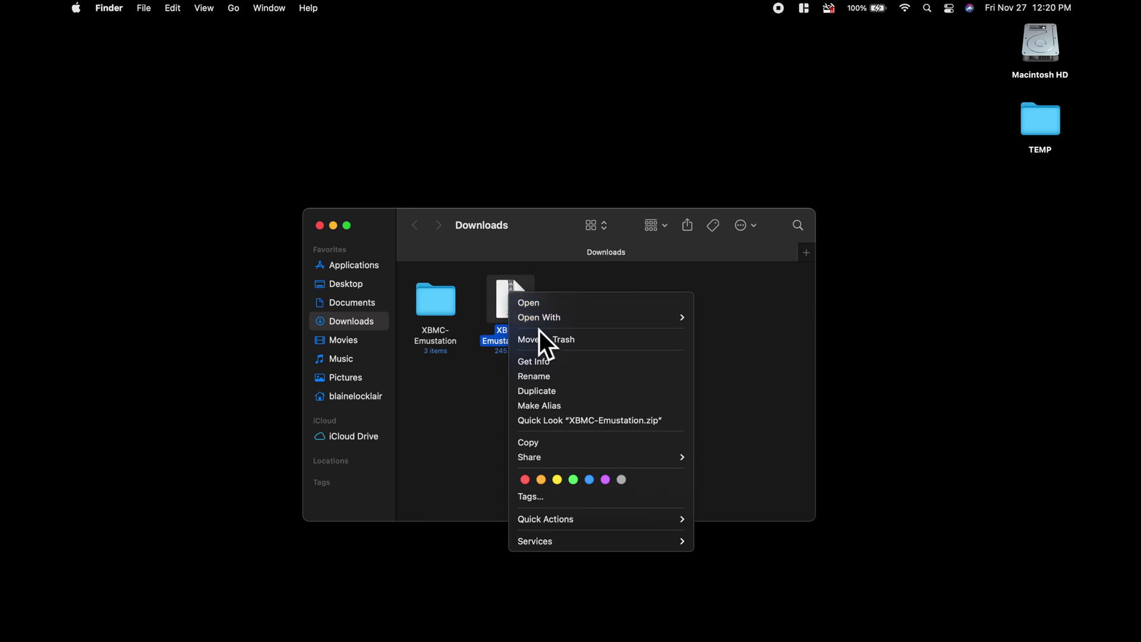
pyautogui.click(580, 344)
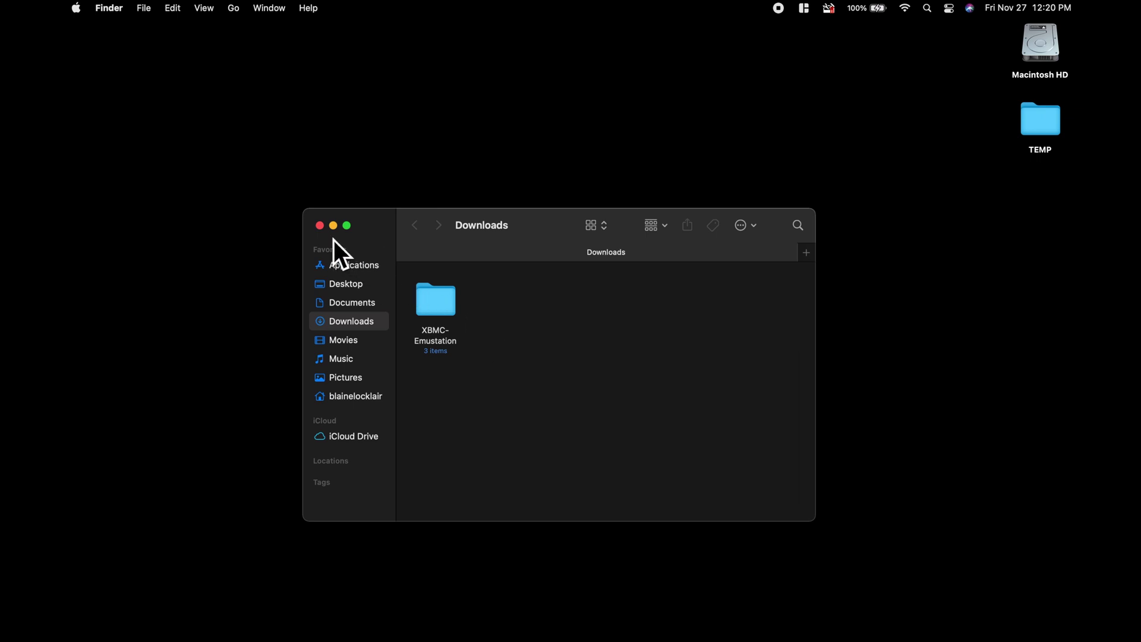
pyautogui.click(320, 226)
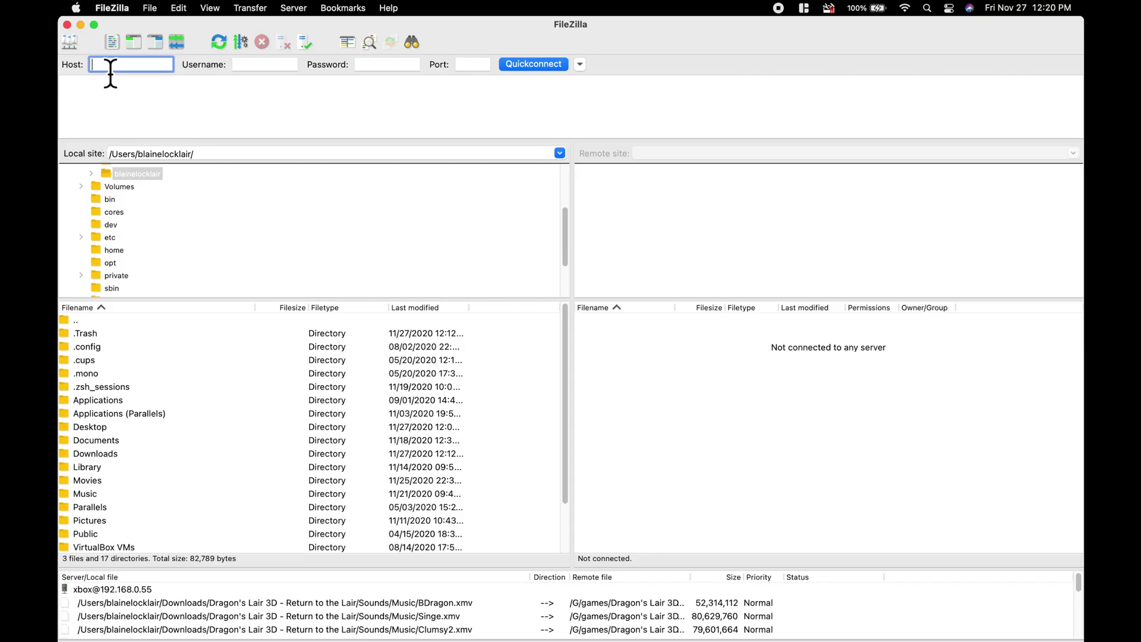
# Step: Quickconnect to the Xbox at 192.168.0.62 on port 21 using the FTP login credentials
pyautogui.write('192.168.0.62')
pyautogui.click(242, 70)
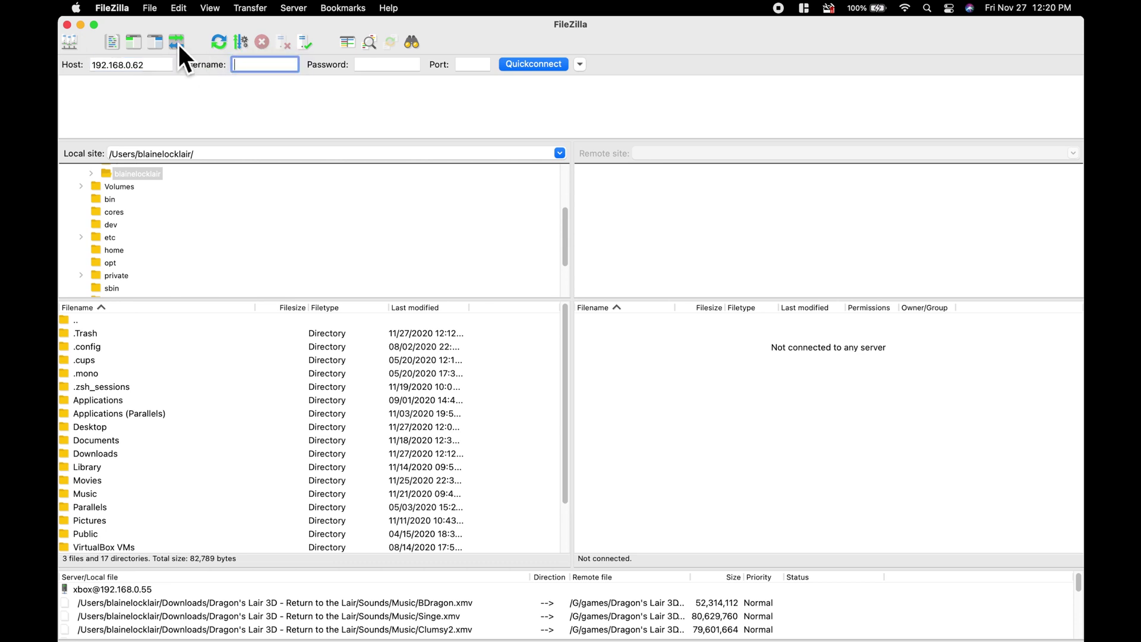
pyautogui.write('xbox')
pyautogui.click(383, 68)
pyautogui.write('xbox')
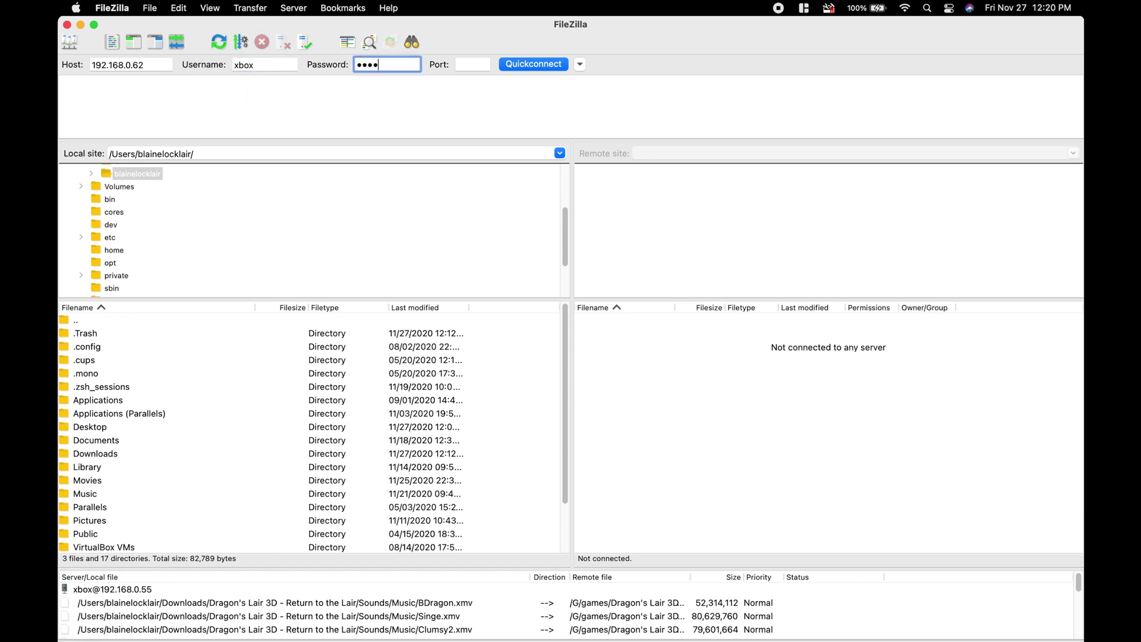
pyautogui.click(471, 67)
pyautogui.write('21')
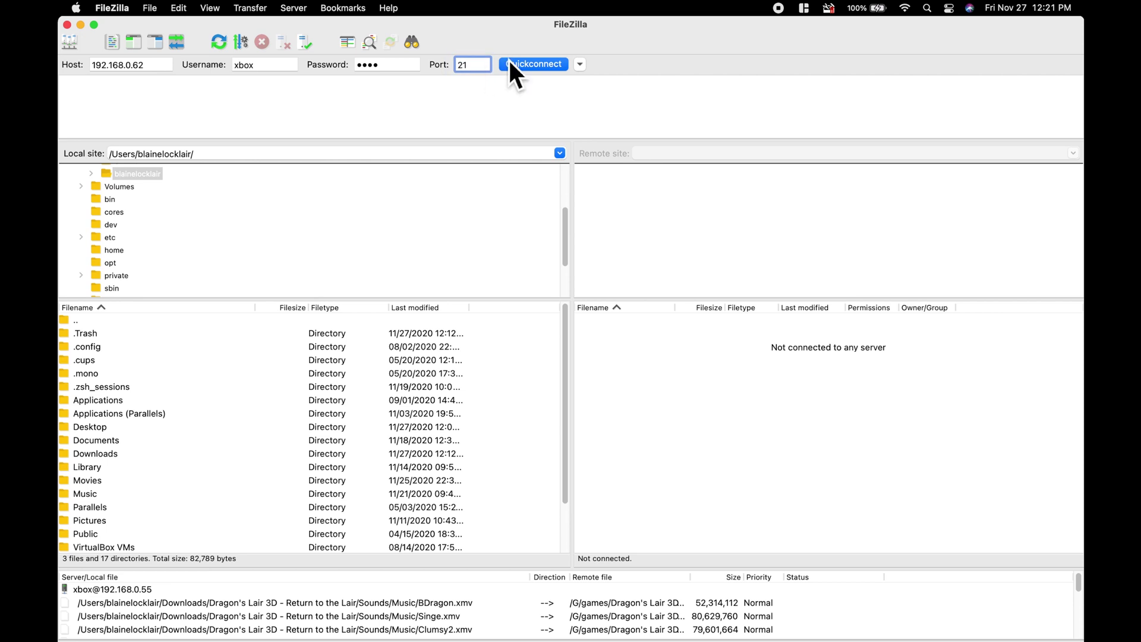
pyautogui.click(529, 63)
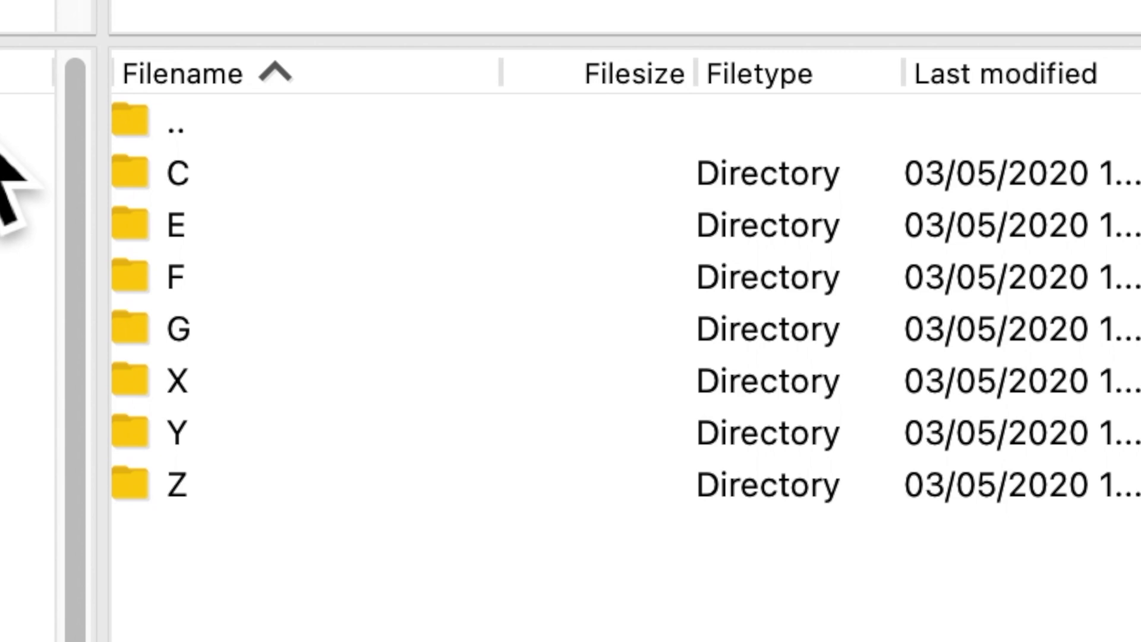
# Step: Select drive E in the Xbox's remote drive listing
pyautogui.click(222, 228)
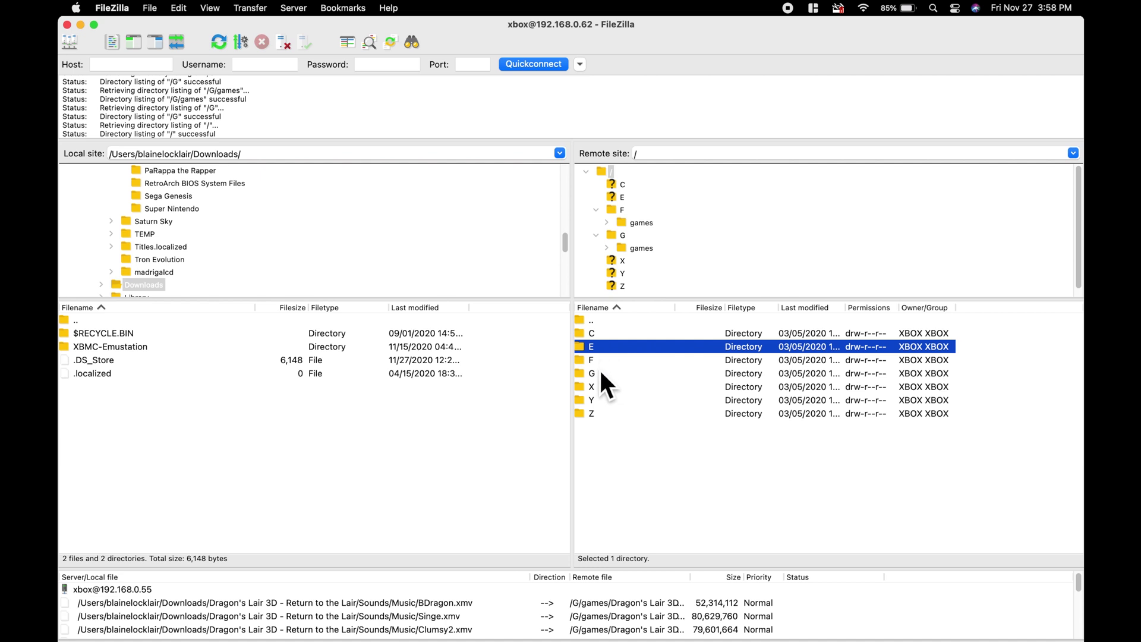
# Step: Open drive G on the Xbox and upload the local XBMC-Emustation folder into it
pyautogui.click(602, 373)
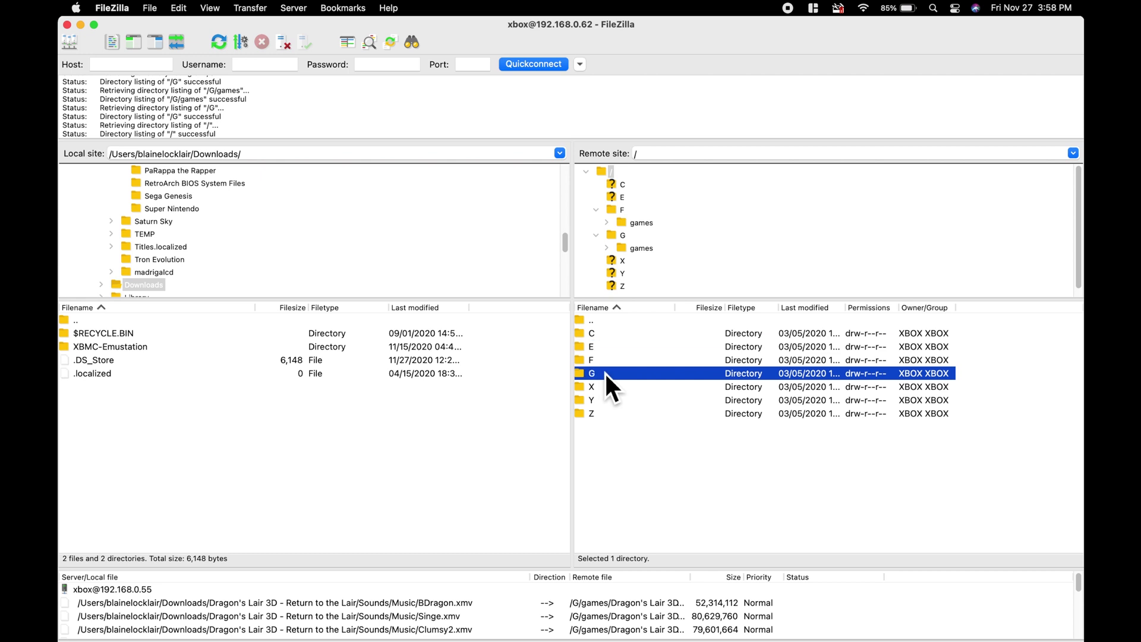
pyautogui.doubleClick(605, 374)
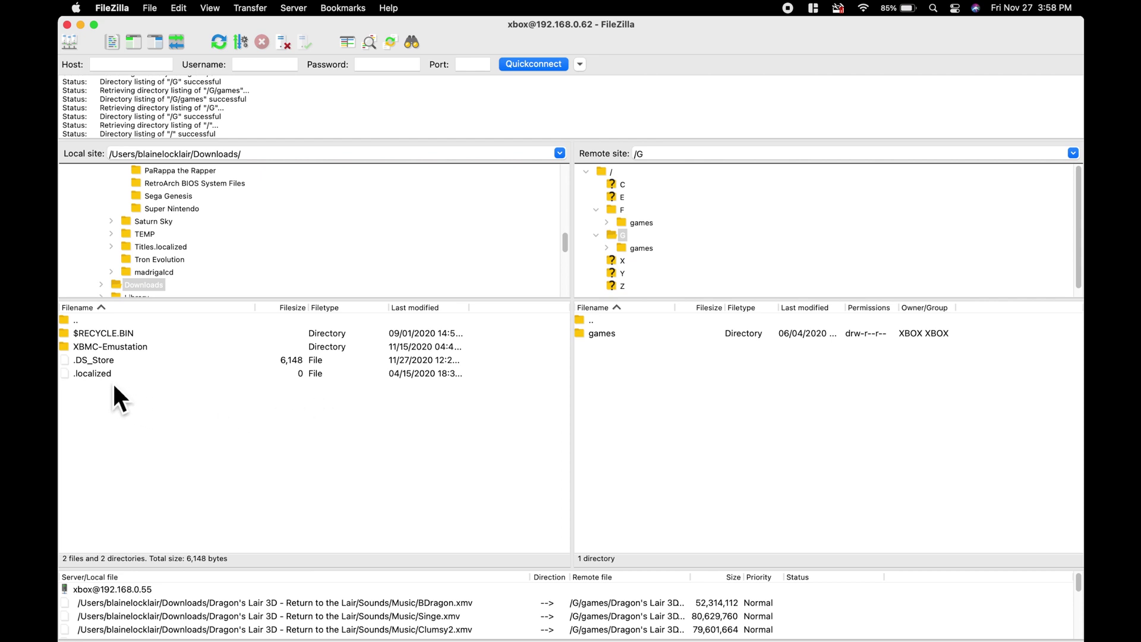
pyautogui.click(94, 347)
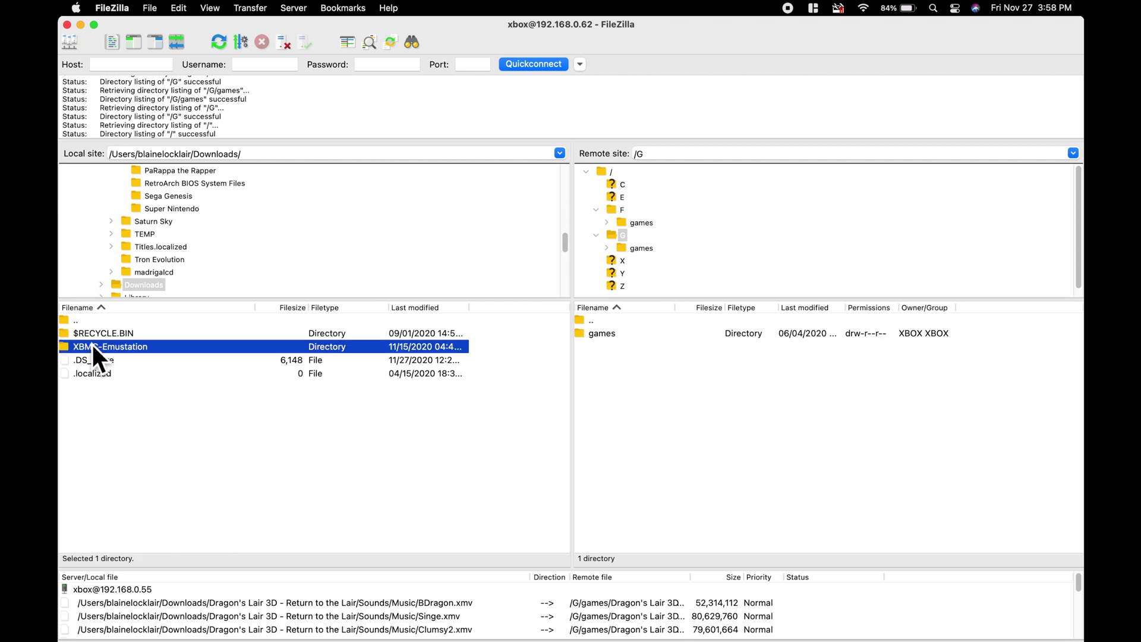
pyautogui.moveTo(571, 398); pyautogui.dragTo(615, 411)
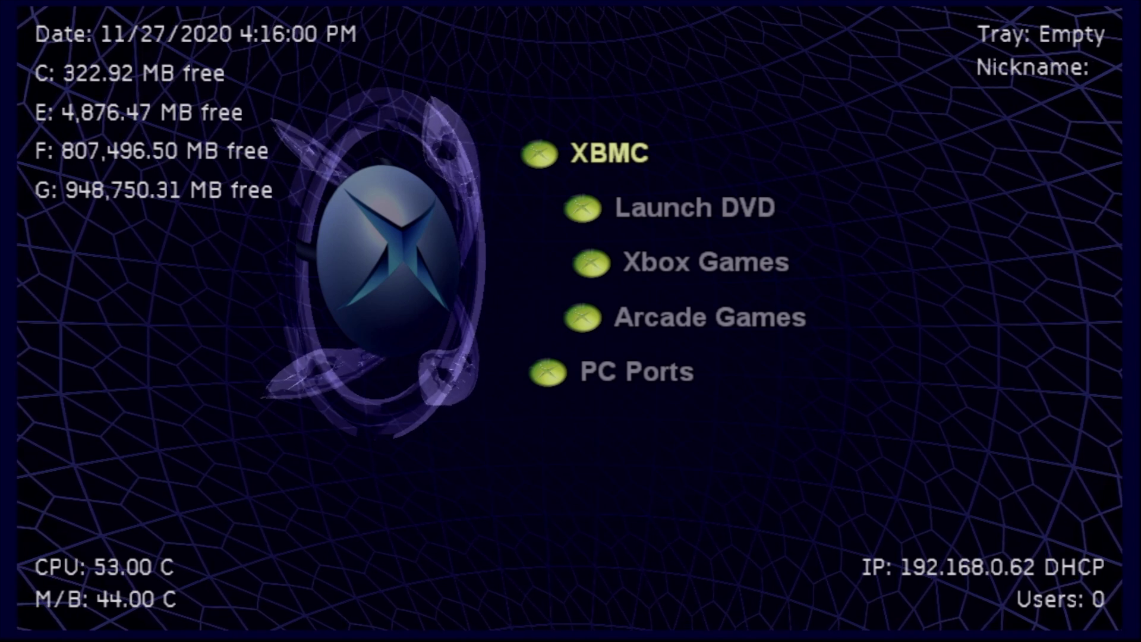
# Step: Navigate from the dashboard into the admin menu's System tools and launch File Explorer
pyautogui.press('Down')
pyautogui.press('Down')
pyautogui.press('Down')
pyautogui.press('Down')
pyautogui.press('Down')
pyautogui.press('Down')
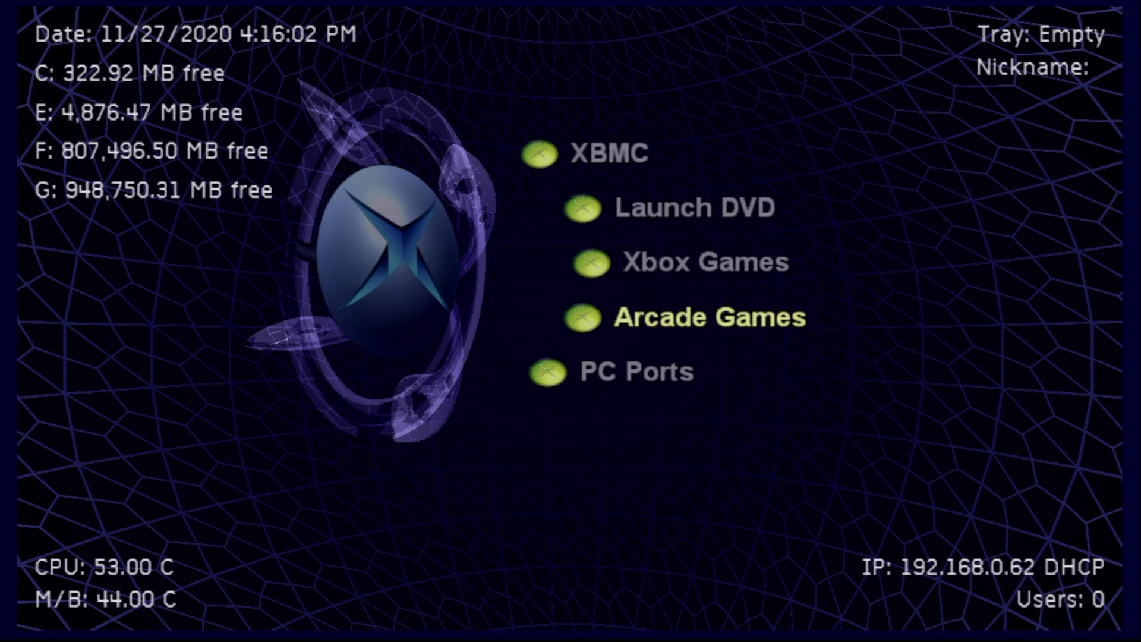
pyautogui.press('Down')
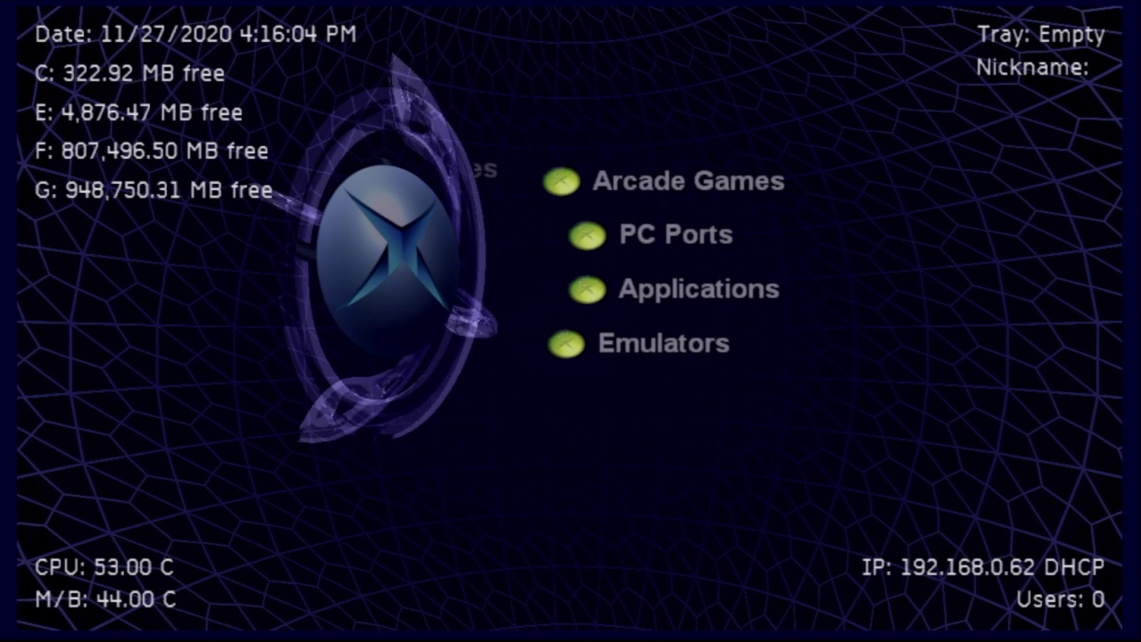
pyautogui.press('Down')
pyautogui.press('Down')
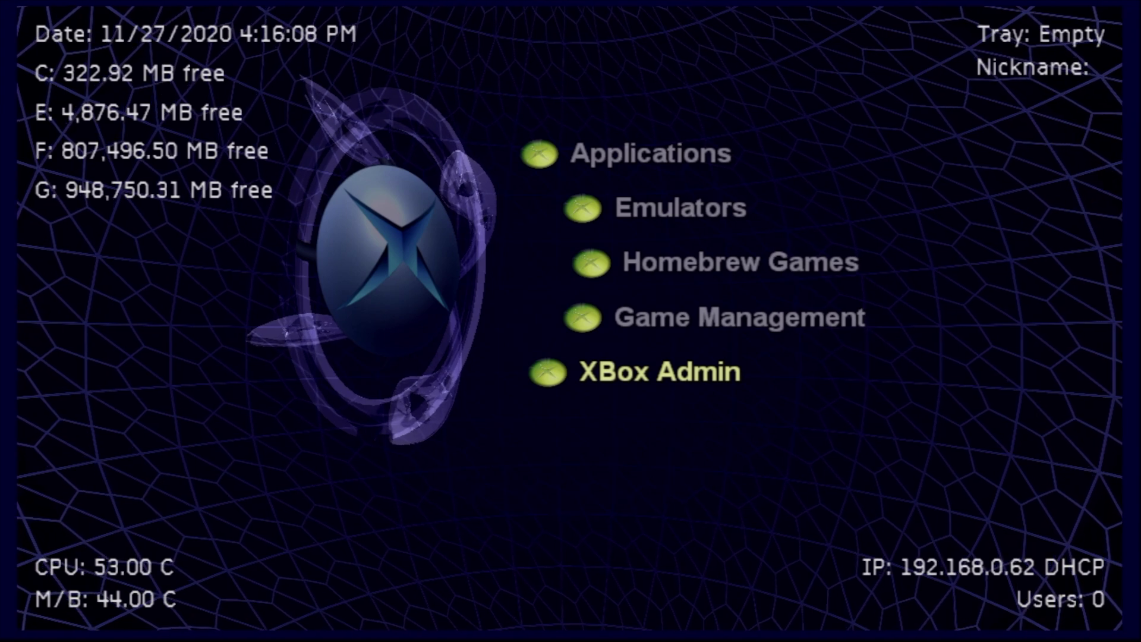
pyautogui.press('Return')
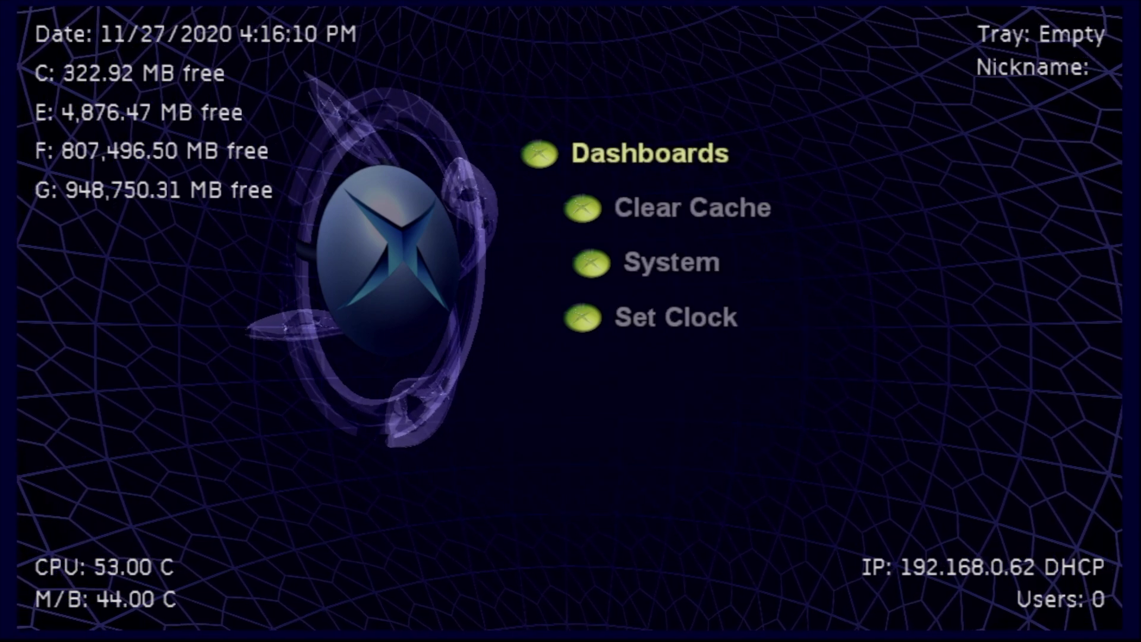
pyautogui.press('Down')
pyautogui.press('Down')
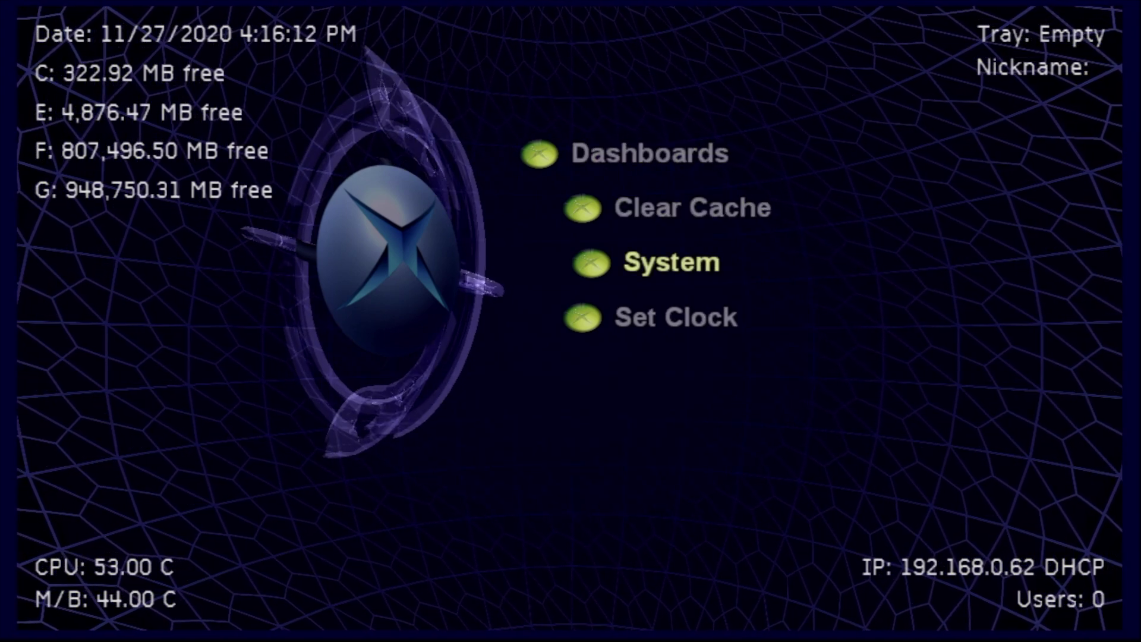
pyautogui.press('Return')
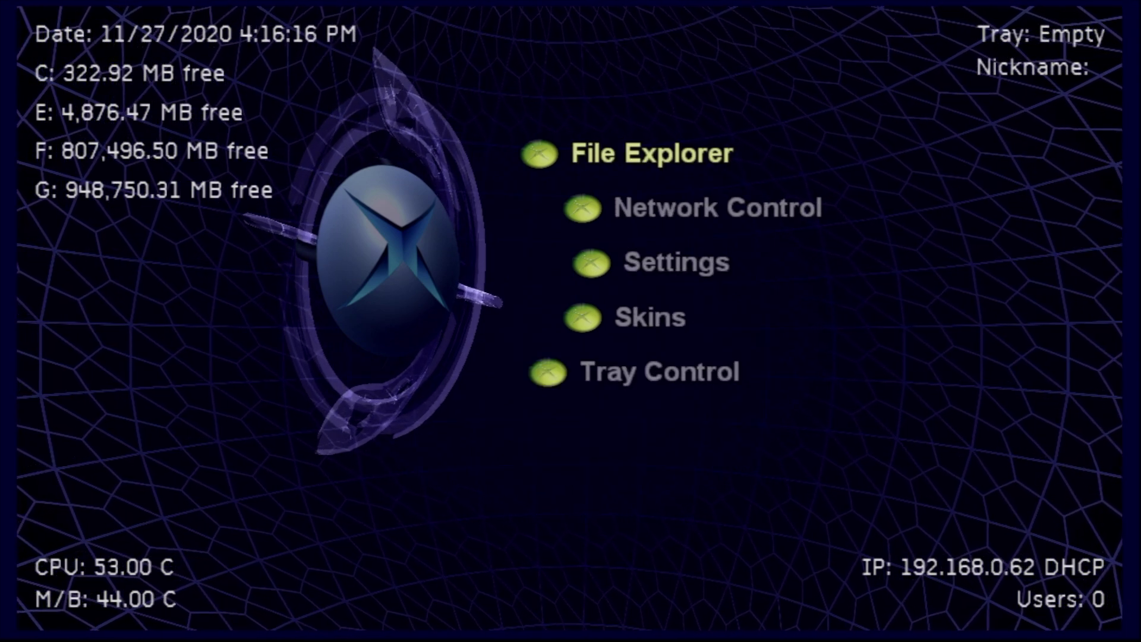
pyautogui.press('Return')
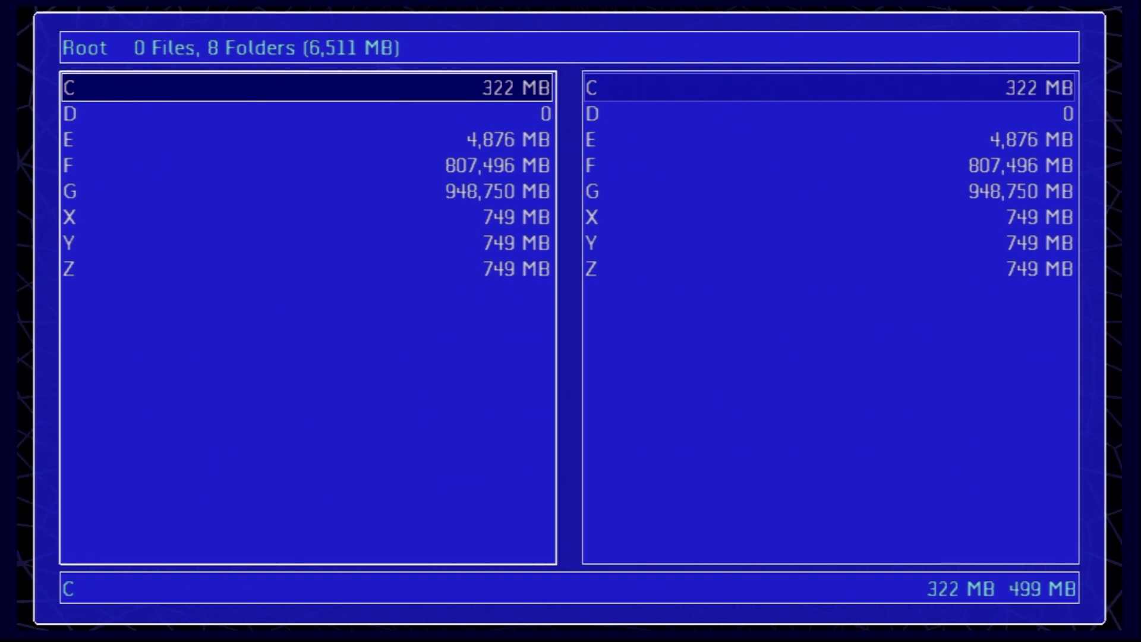
# Step: In the right pane, open G:\XBMC-Emustation and highlight default.xbe
pyautogui.press('Right')
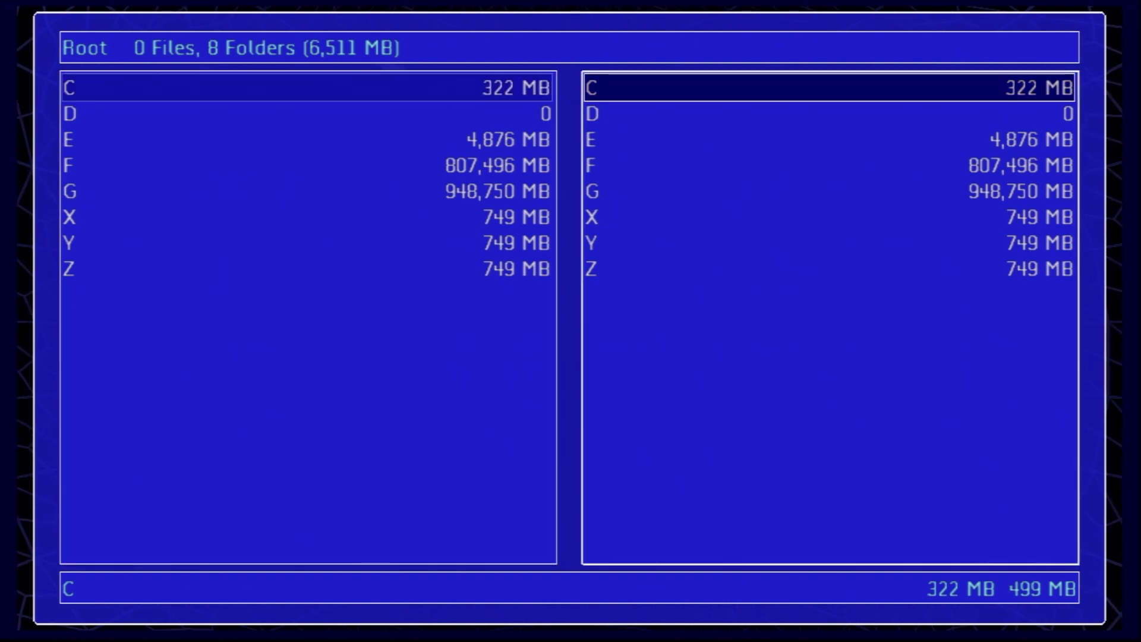
pyautogui.press('Down')
pyautogui.press('Down')
pyautogui.press('Down')
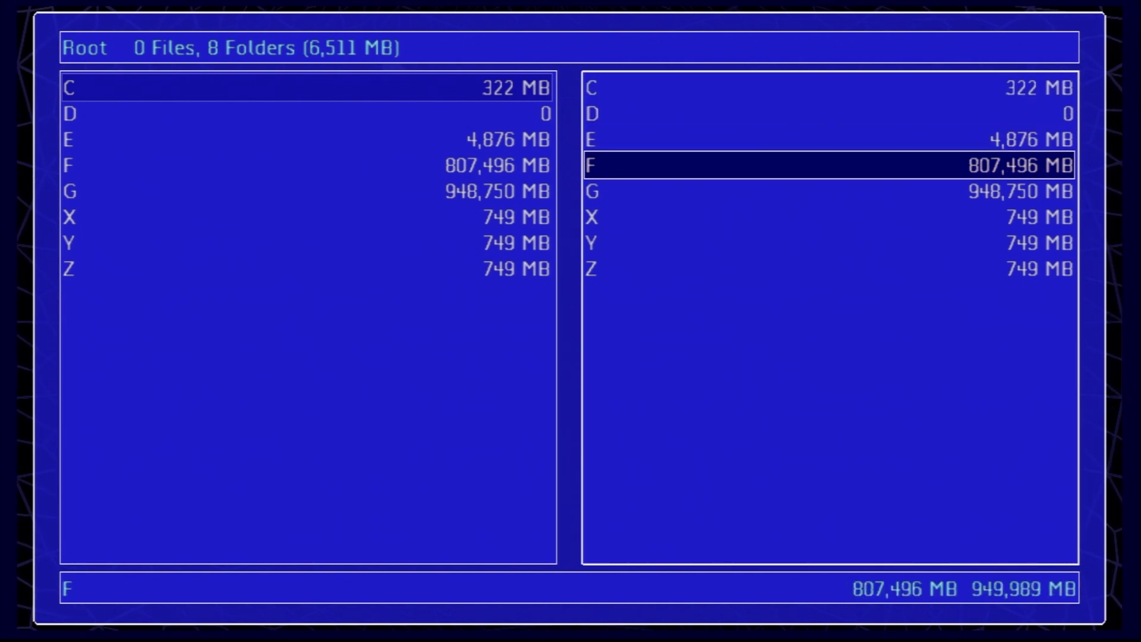
pyautogui.press('Down')
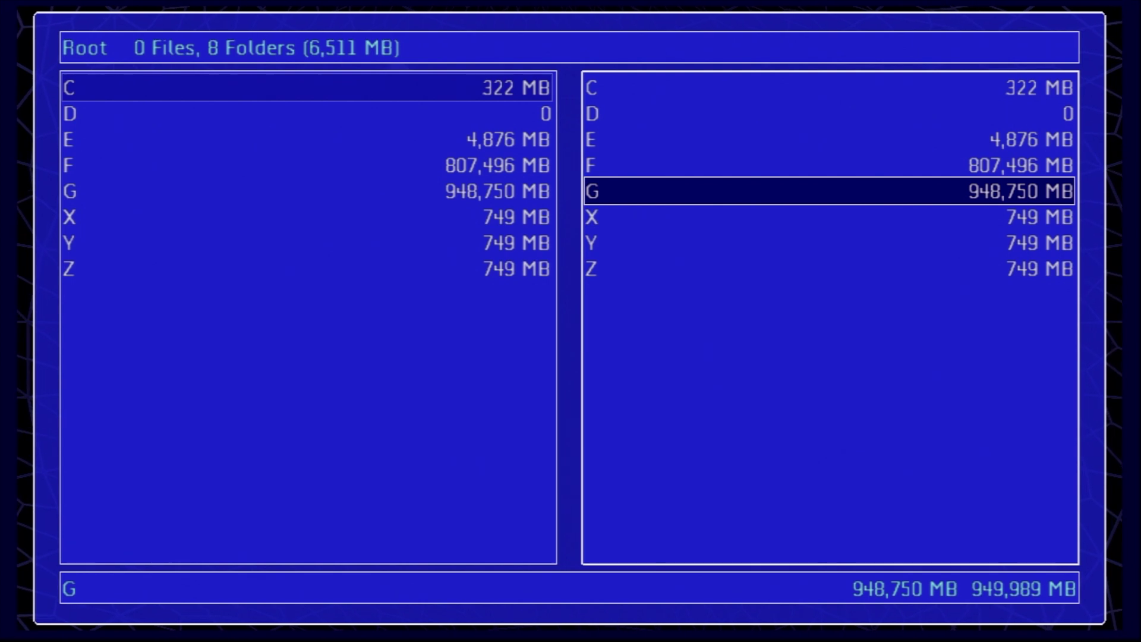
pyautogui.press('Return')
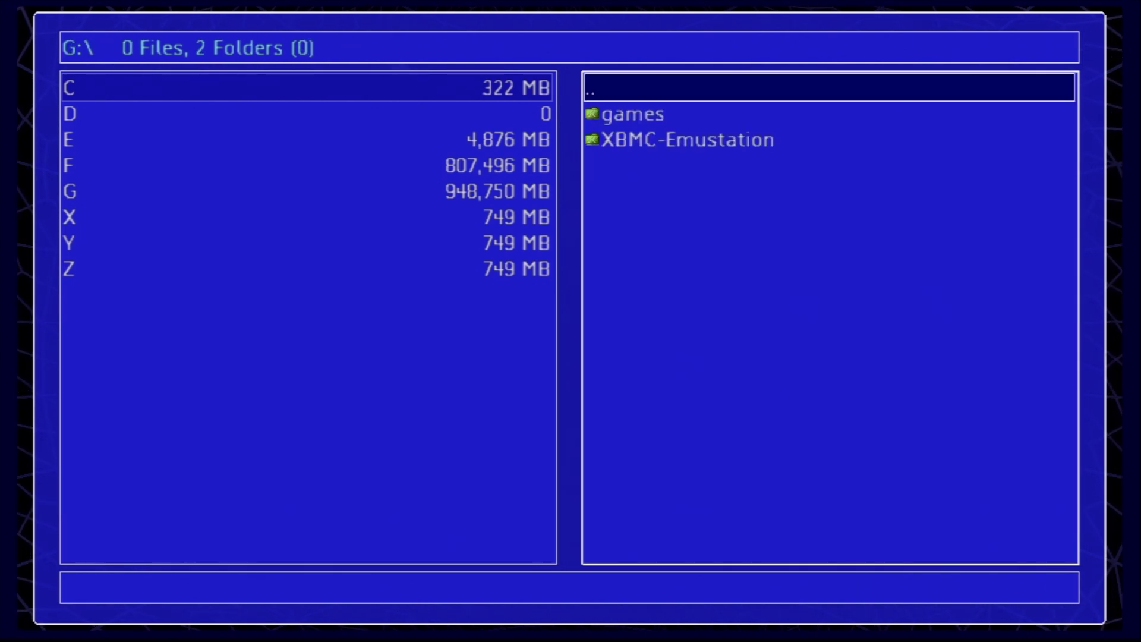
pyautogui.press('Down')
pyautogui.press('Down')
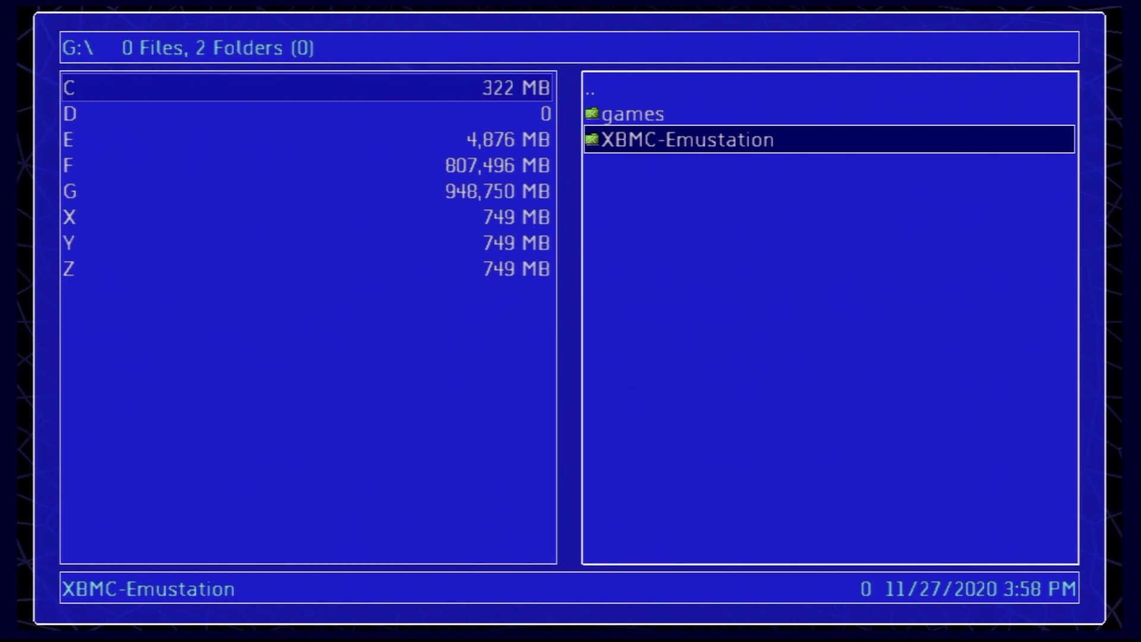
pyautogui.press('Return')
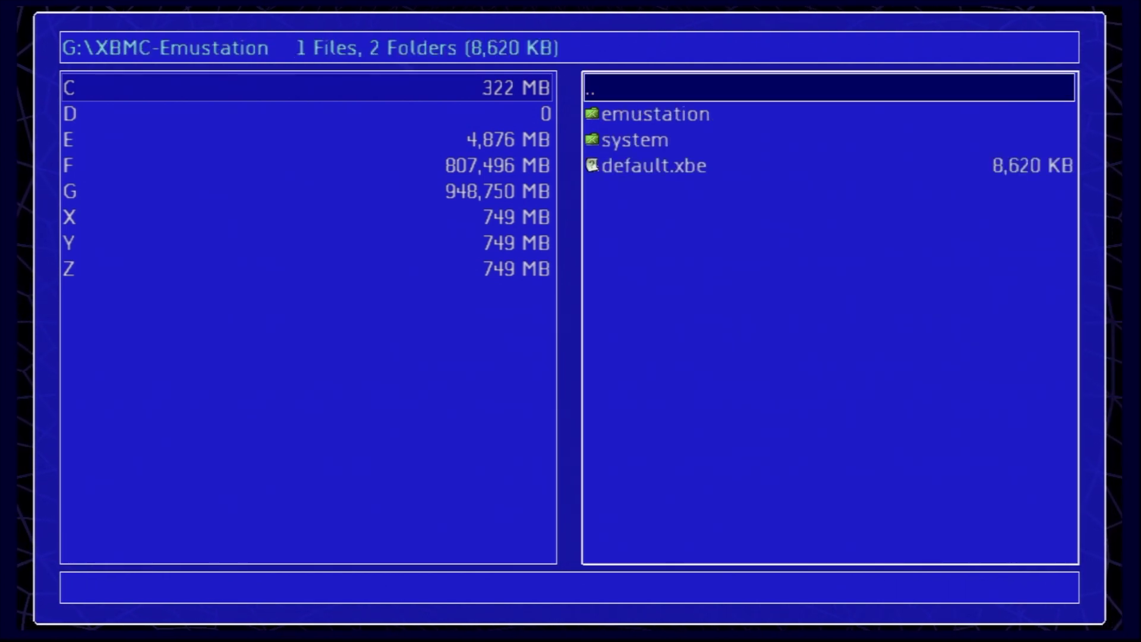
pyautogui.press('Down')
pyautogui.press('Down')
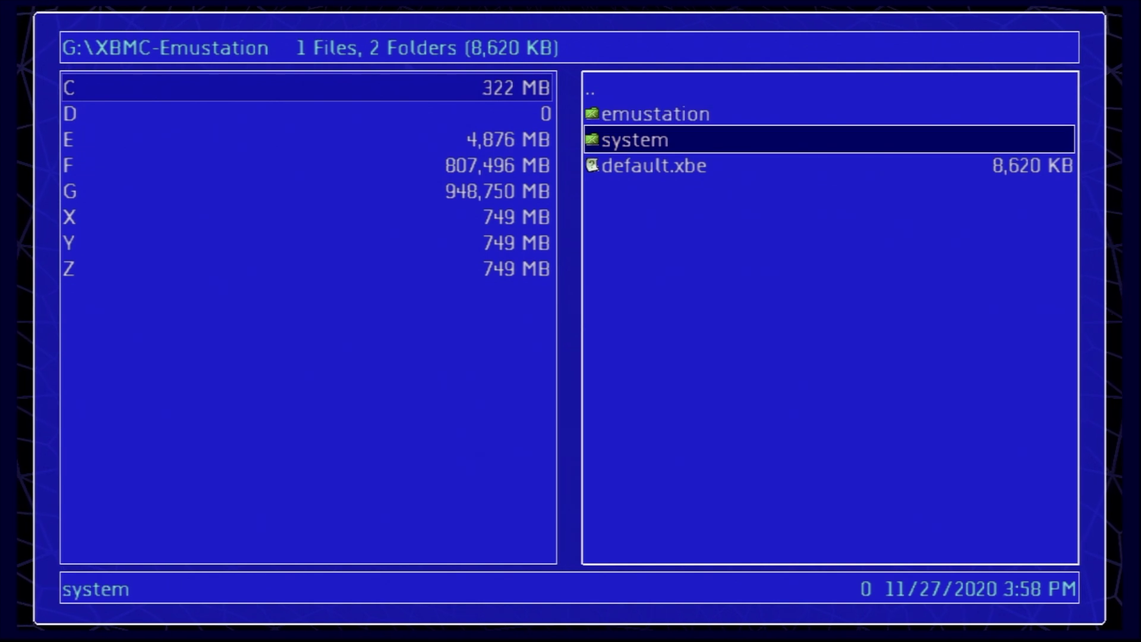
pyautogui.press('Down')
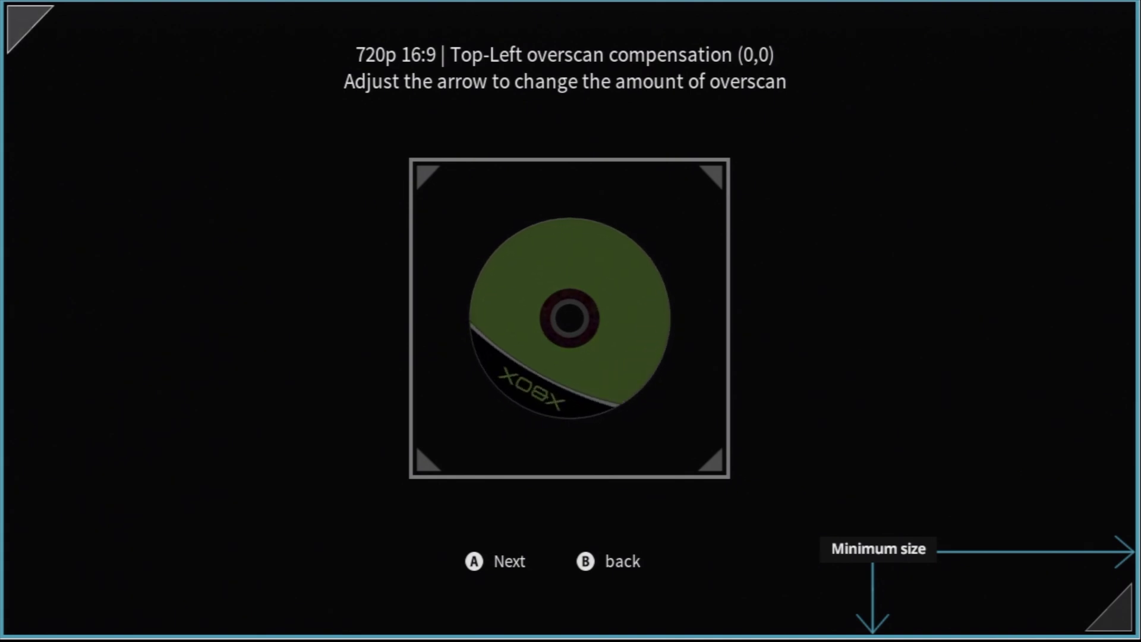
# Step: Advance the calibration to the bottom-right overscan adjustment
pyautogui.press('Return')
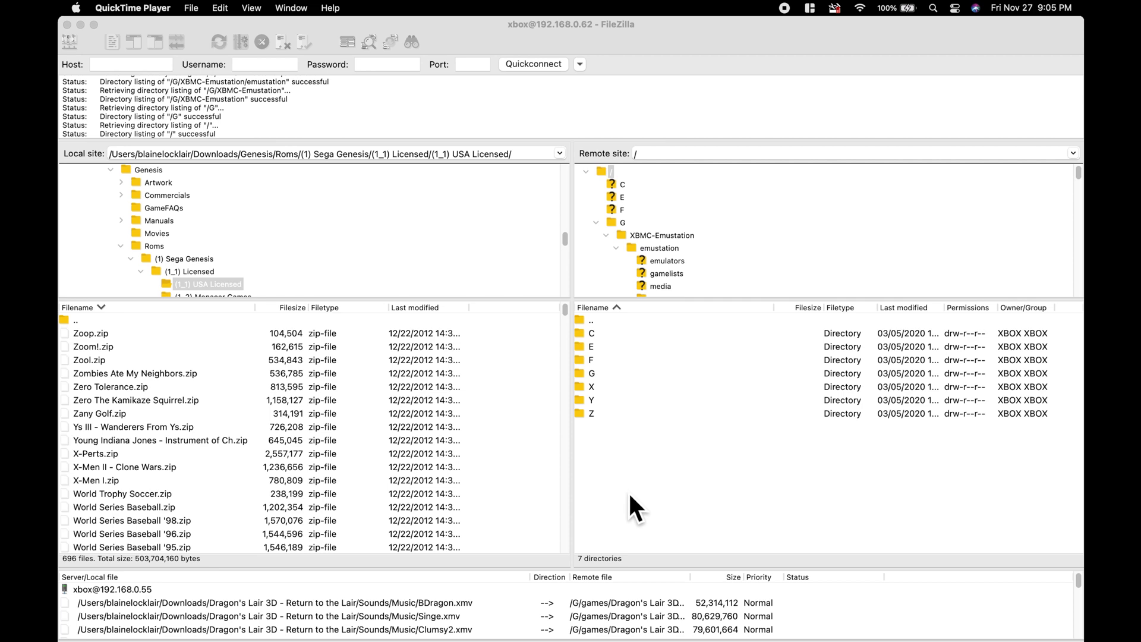
# Step: Bring FileZilla forward and sort the local Genesis ROMs by filename, A to Z
pyautogui.click(622, 483)
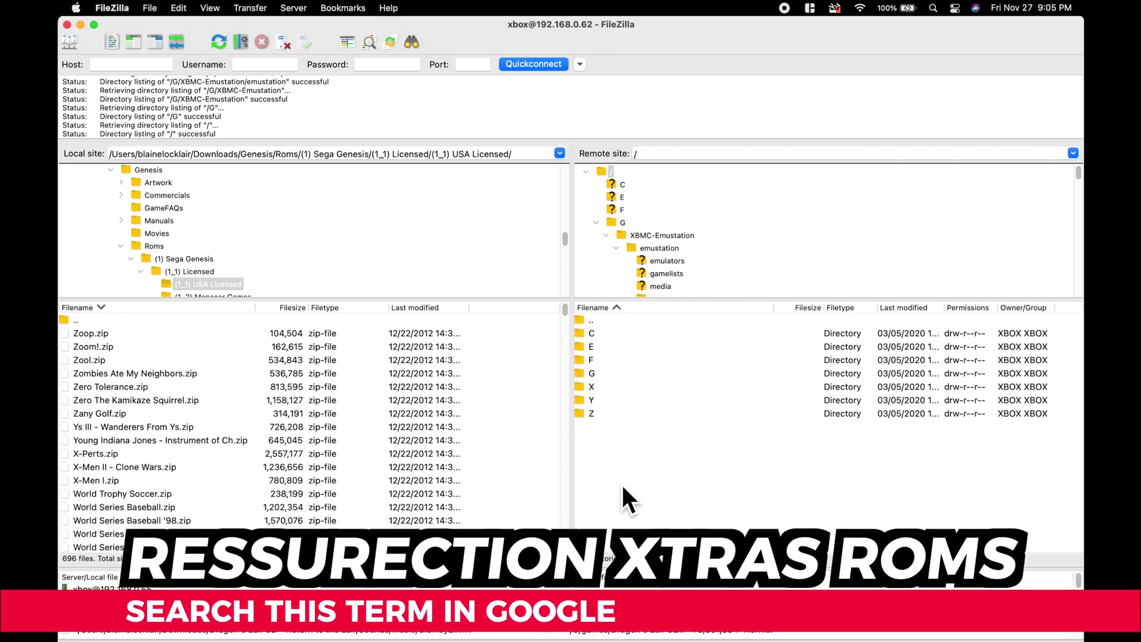
pyautogui.click(85, 308)
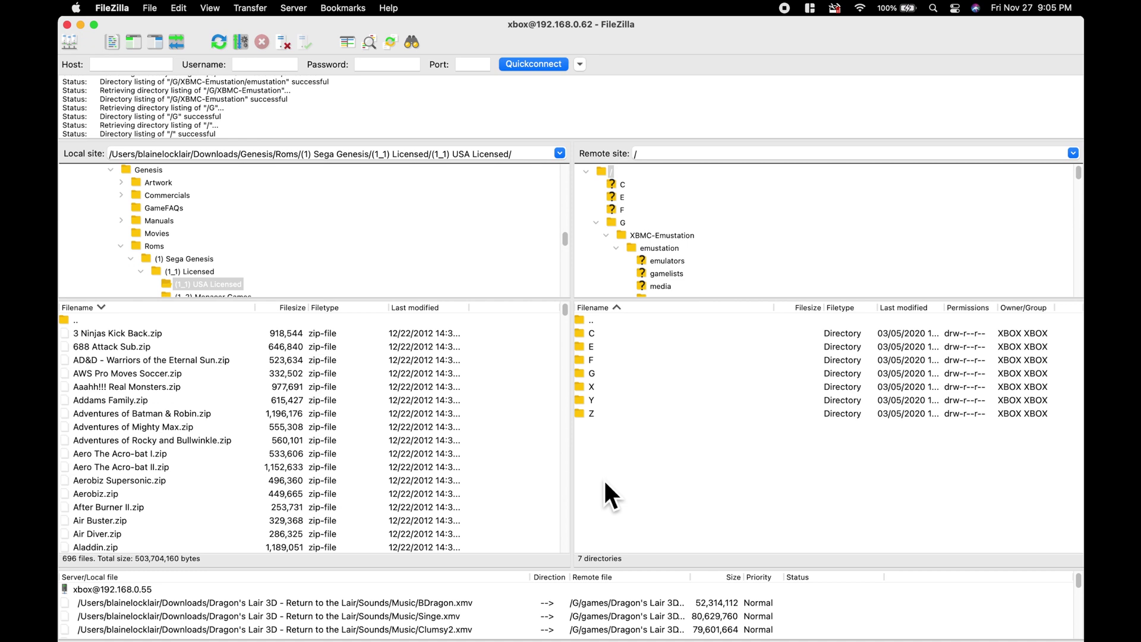
# Step: Browse the remote side to G/XBMC-Emustation/emustation/roms and select the genesis folder
pyautogui.doubleClick(598, 372)
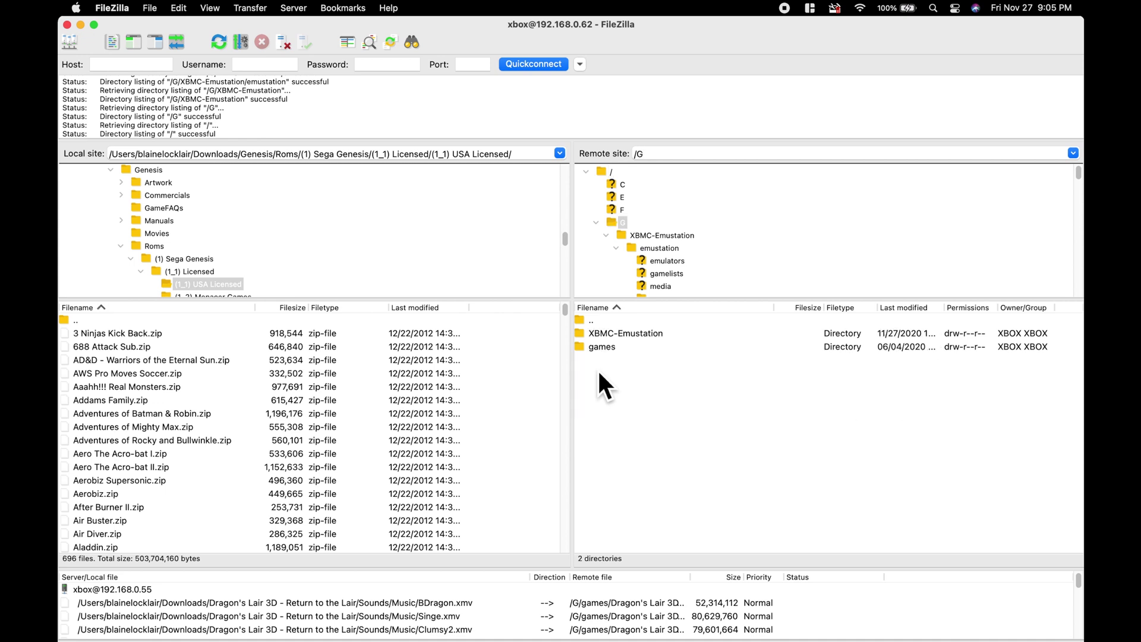
pyautogui.doubleClick(612, 333)
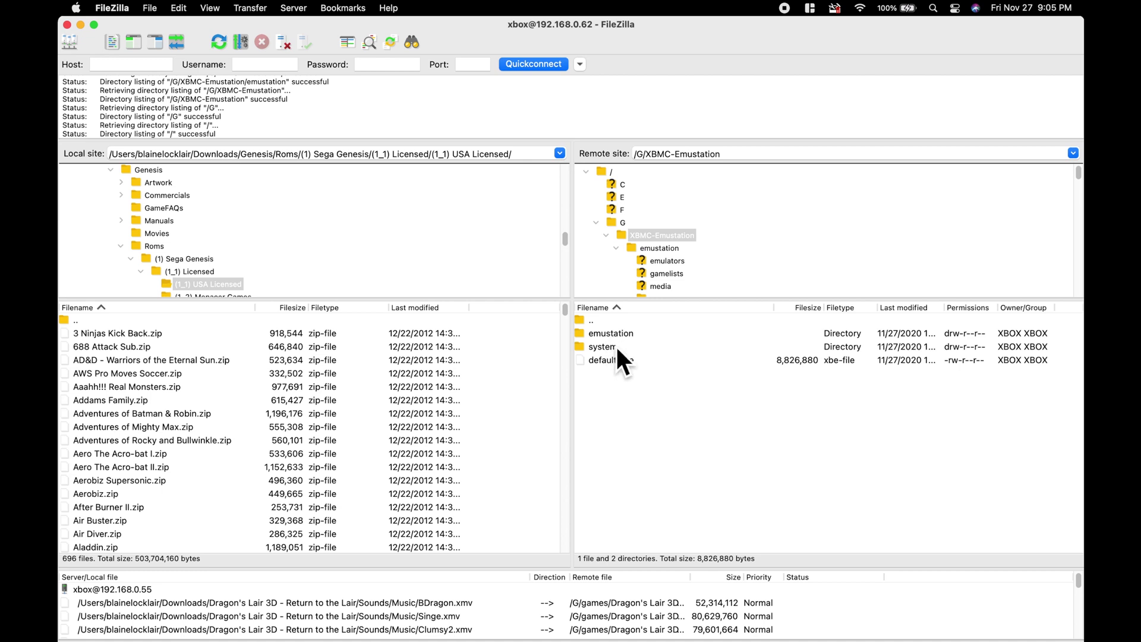
pyautogui.doubleClick(620, 338)
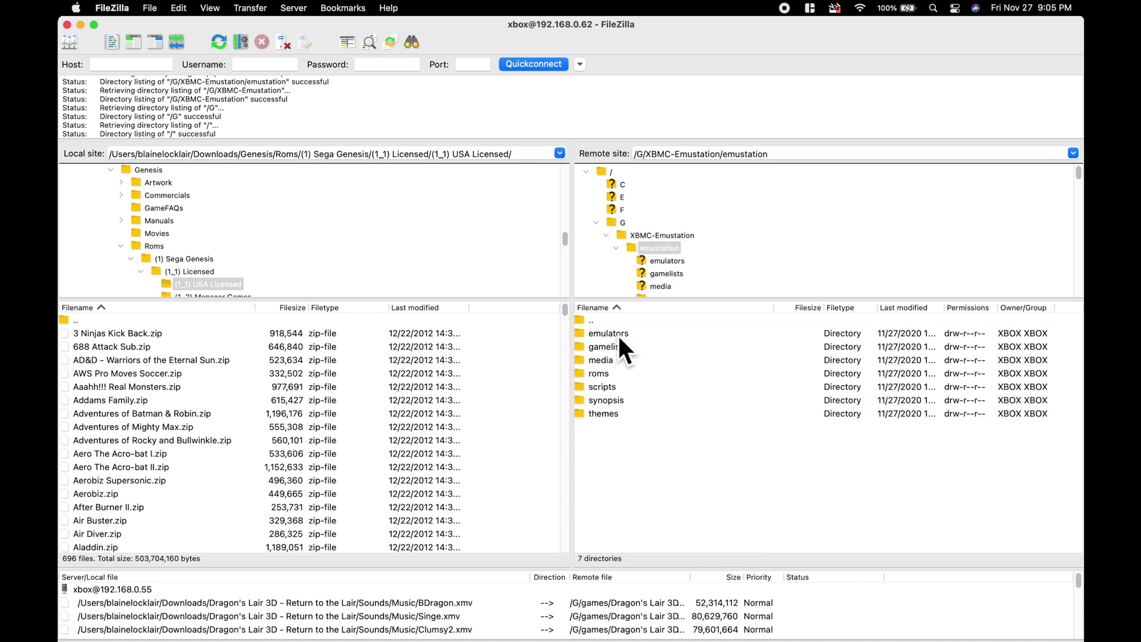
pyautogui.doubleClick(612, 372)
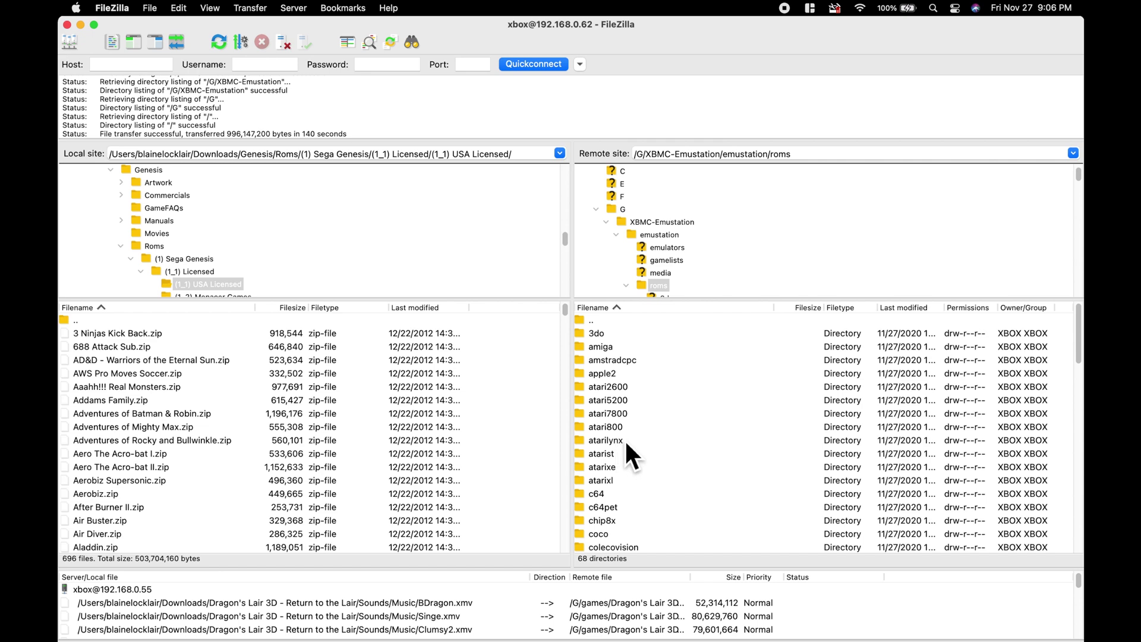
pyautogui.scroll(-4, 625, 440)
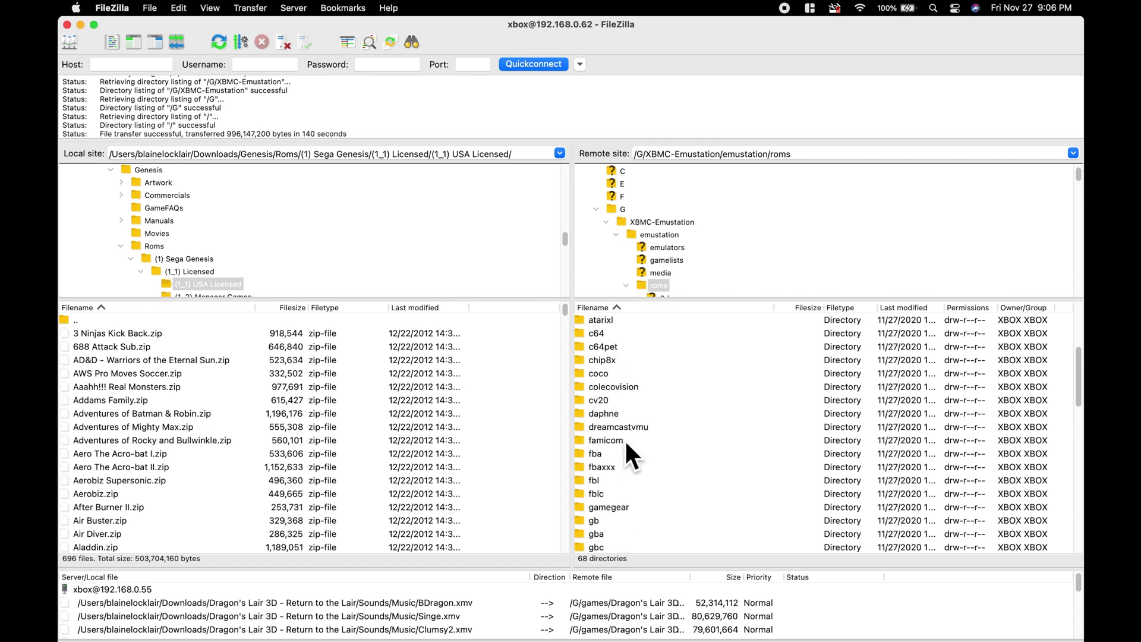
pyautogui.scroll(-2, 625, 440)
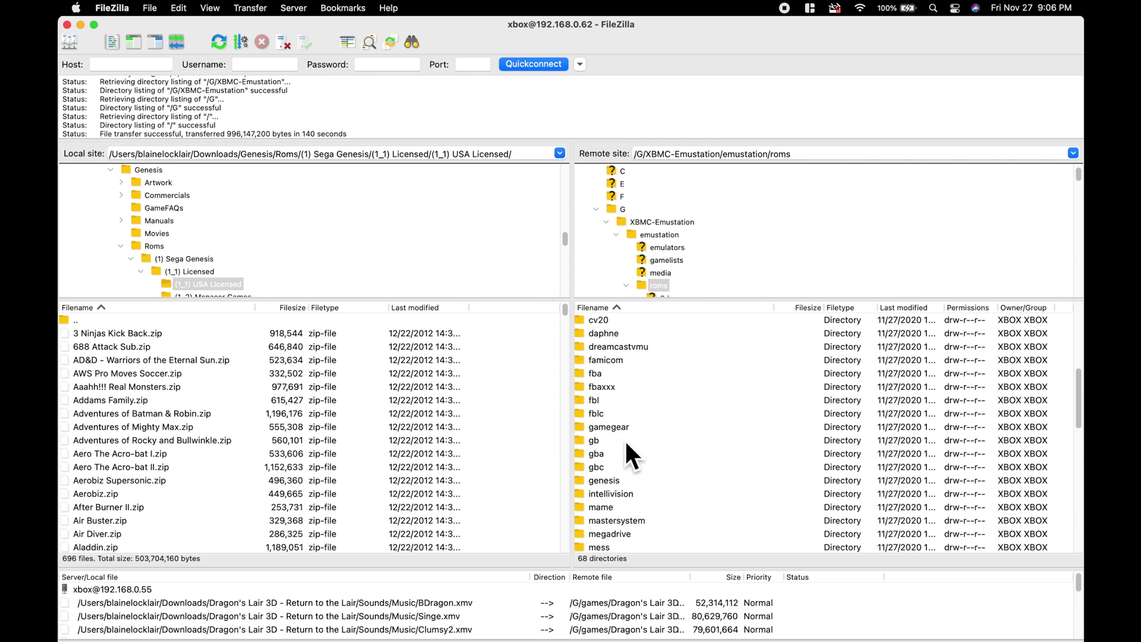
pyautogui.scroll(-1, 626, 440)
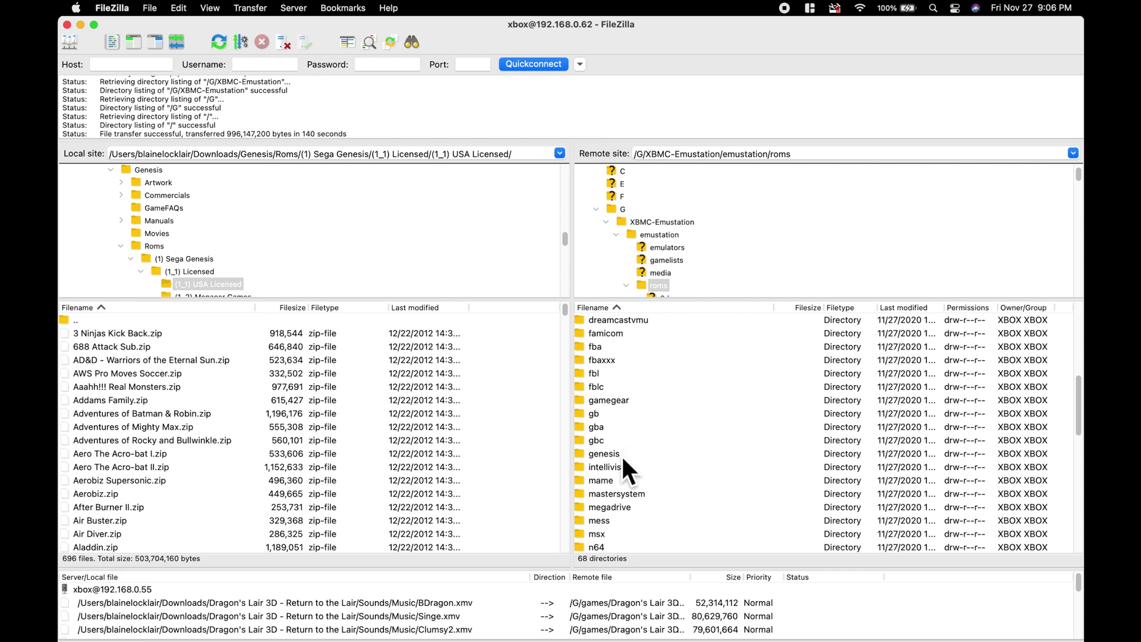
pyautogui.click(622, 454)
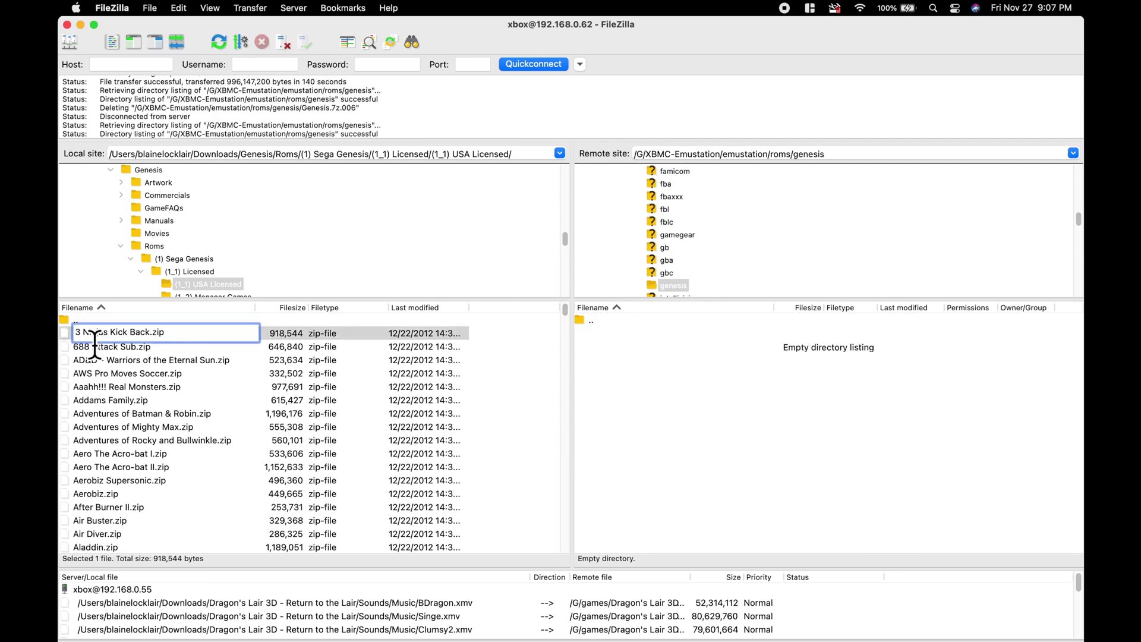
# Step: Select all 696 local Genesis ROM zips and drag them into the remote genesis folder
pyautogui.click(97, 351)
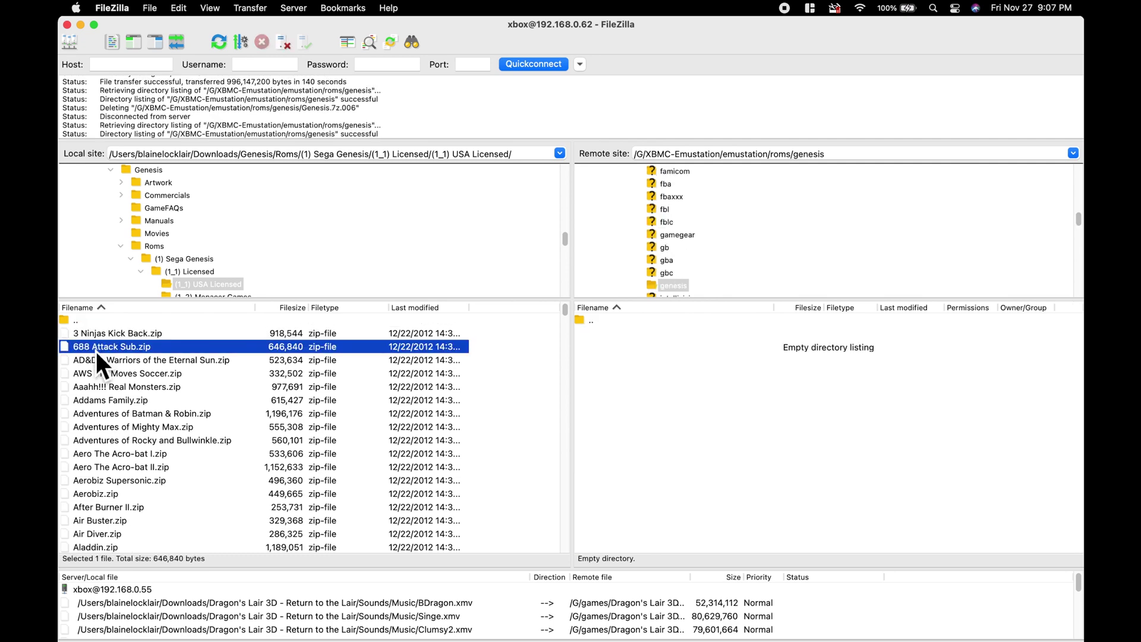
pyautogui.click(90, 331)
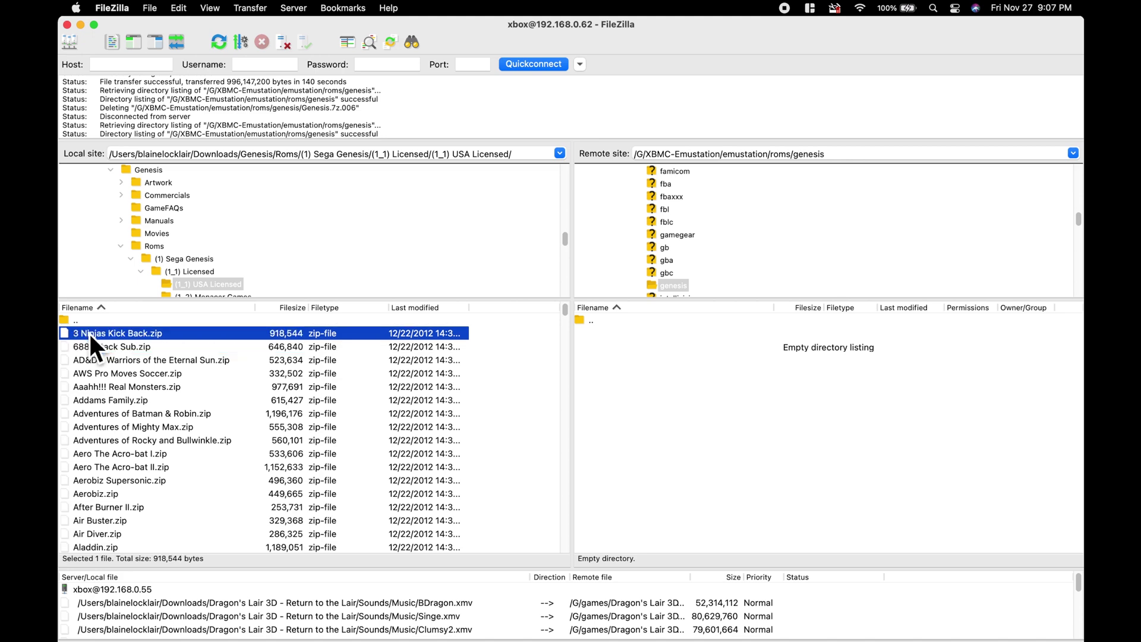
pyautogui.press('super+a')
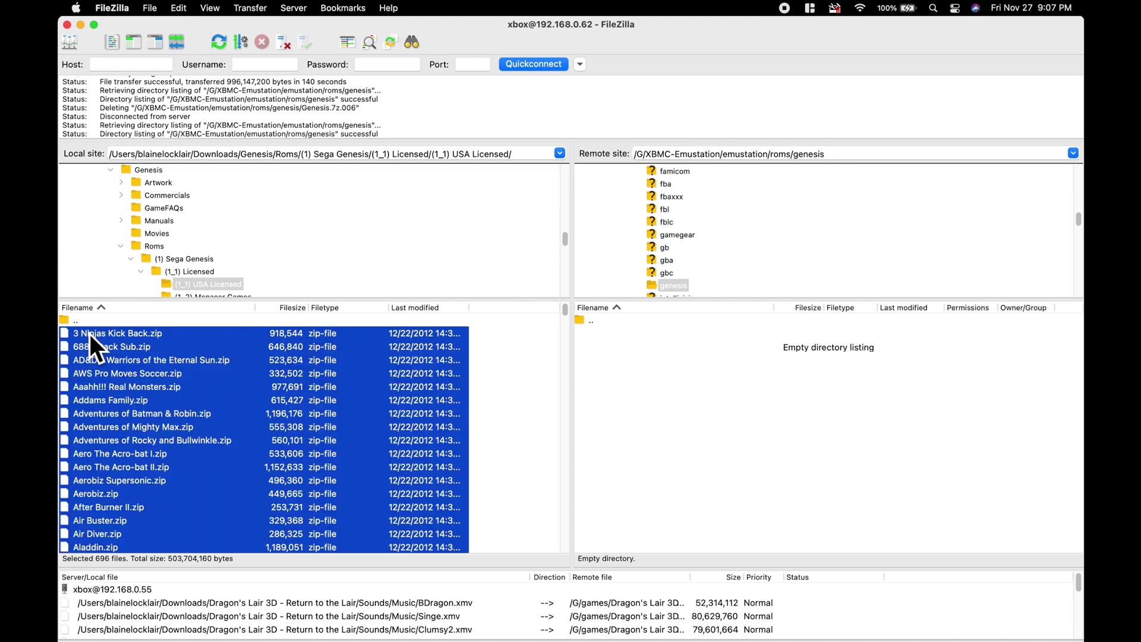
pyautogui.moveTo(559, 375); pyautogui.dragTo(634, 375)
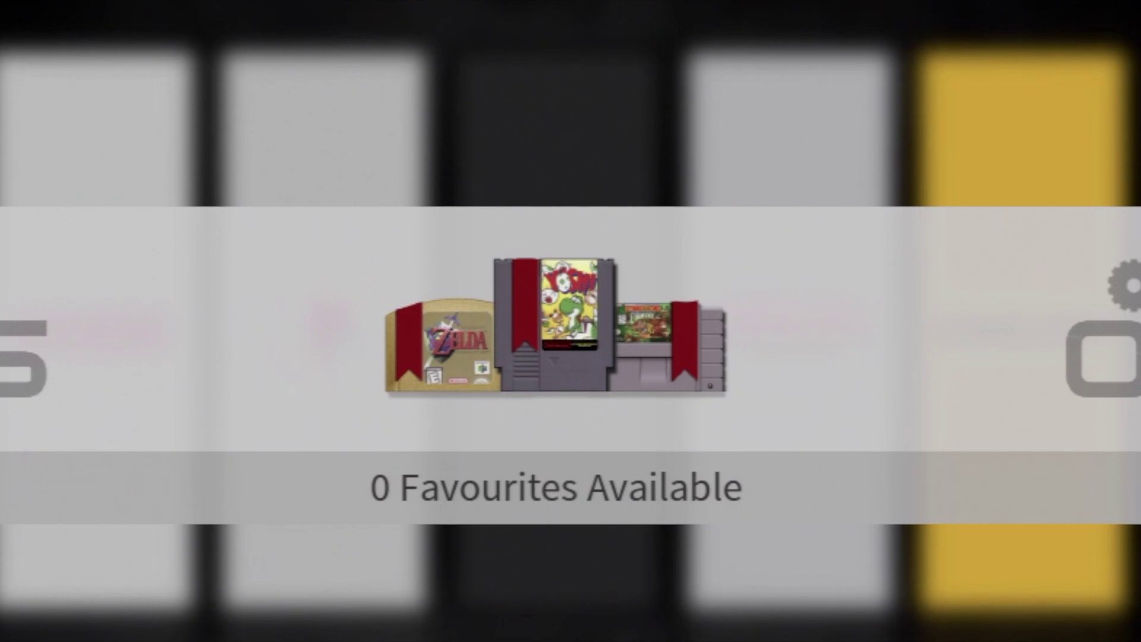
# Step: Open the XBMC-Emustation main menu and enter the SCANNER settings
pyautogui.press('Return')
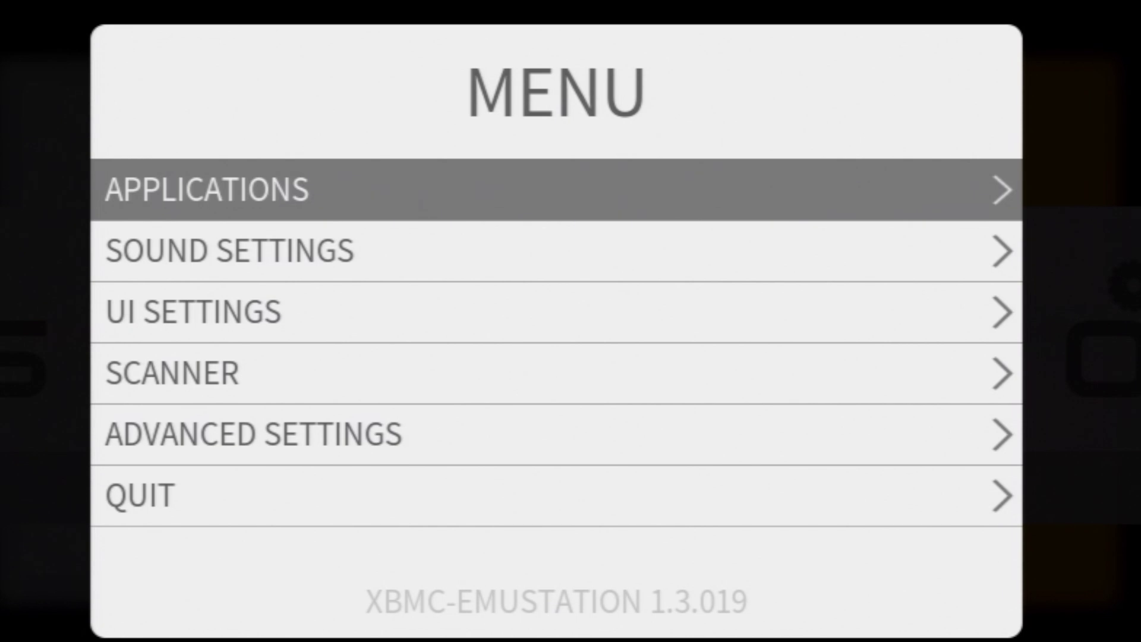
pyautogui.press('Down')
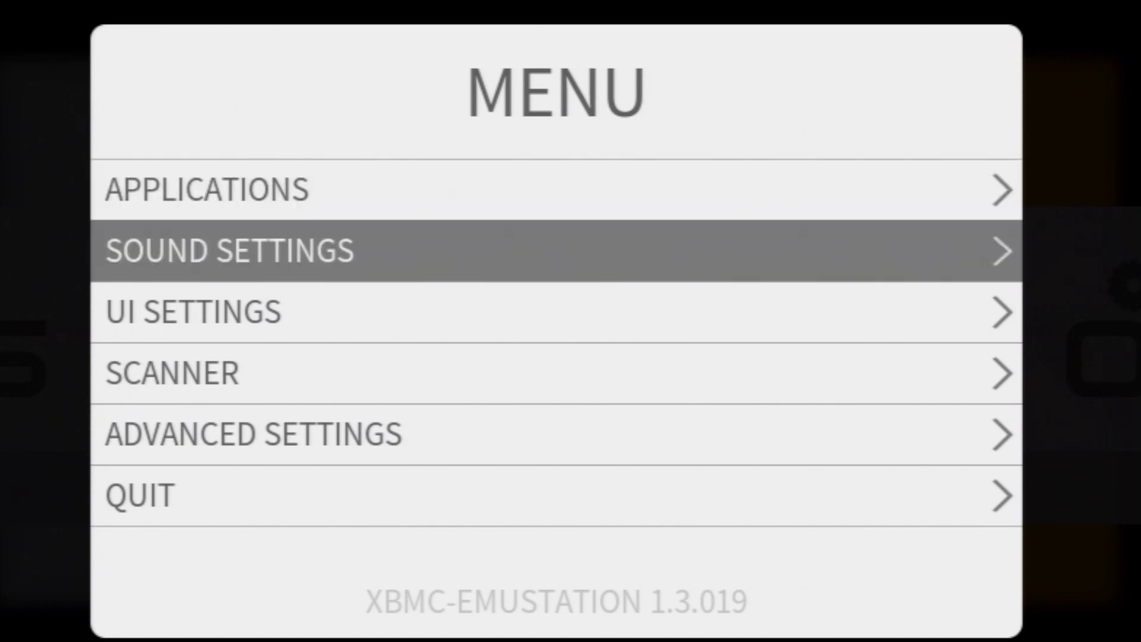
pyautogui.press('Down')
pyautogui.press('Down')
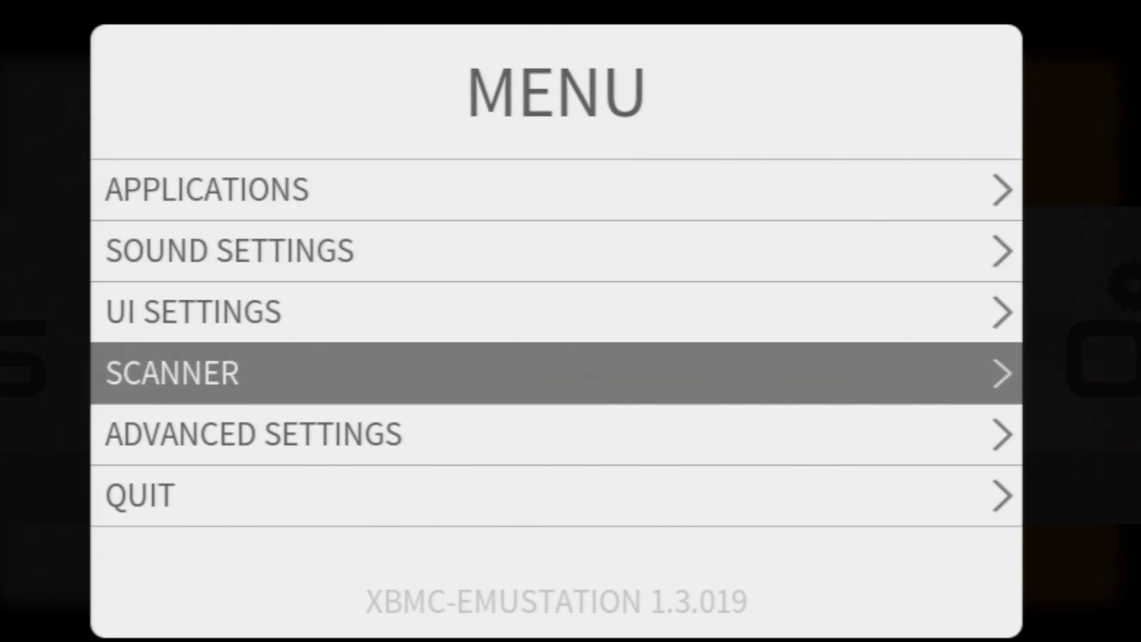
pyautogui.press('Return')
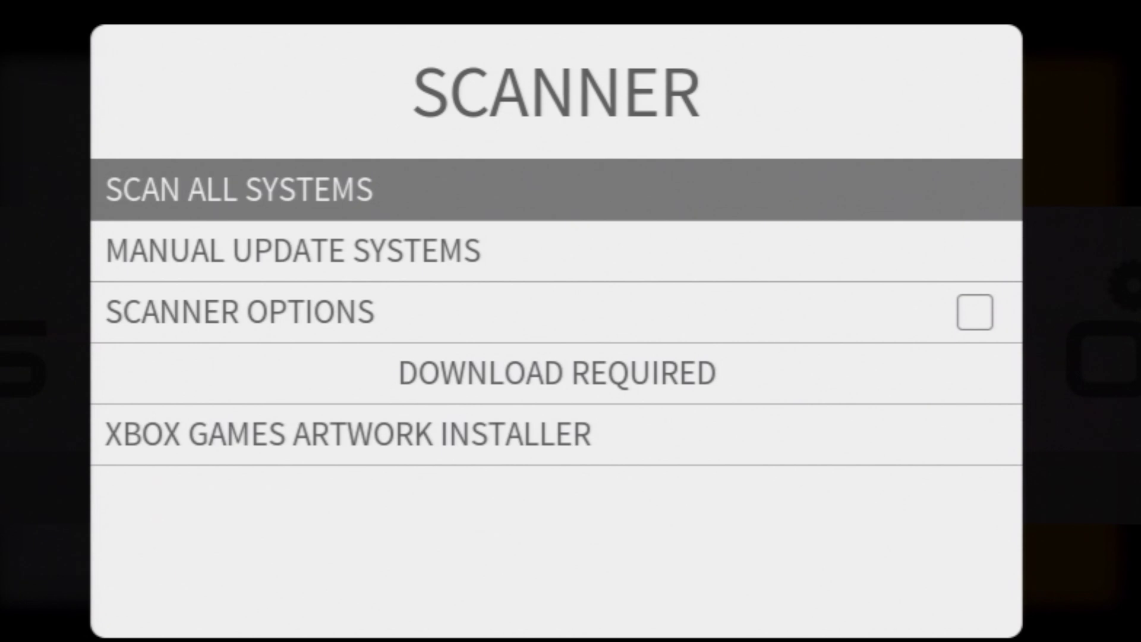
# Step: Enable Scanner Options, then turn on Use _Resources for Xbox Artwork and Overwrite Existing Xbox Artwork
pyautogui.press('Down')
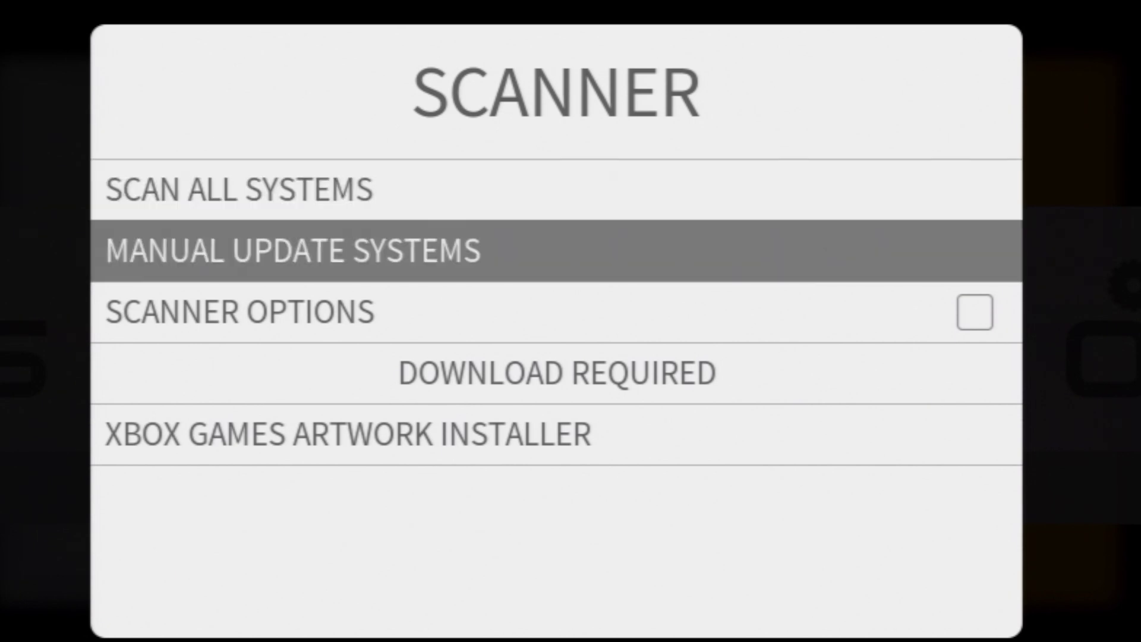
pyautogui.press('Down')
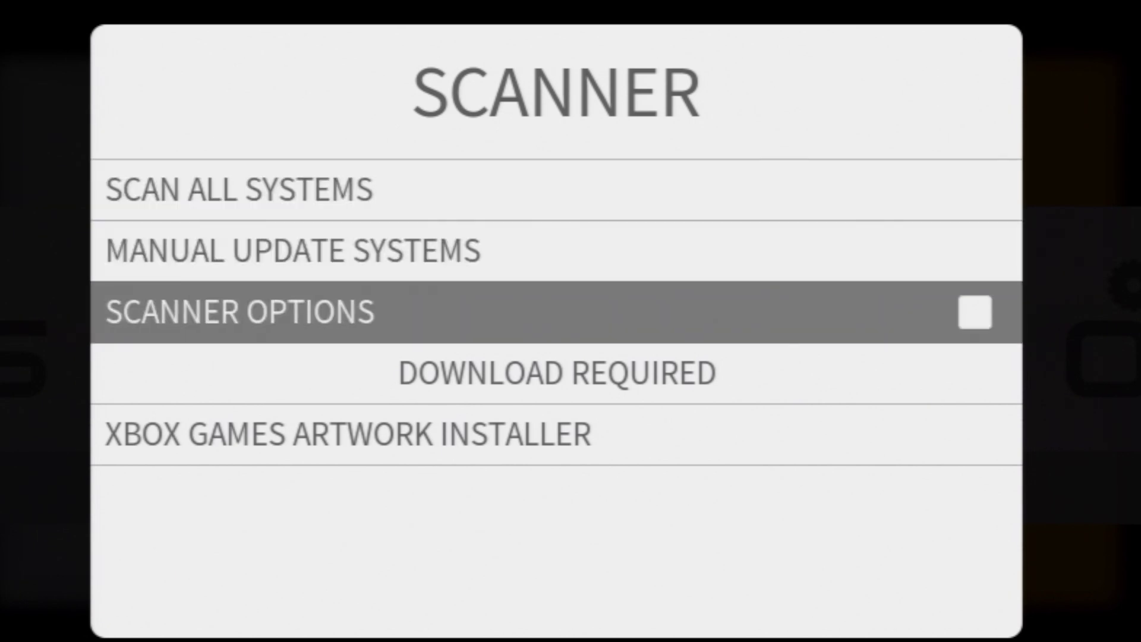
pyautogui.press('Return')
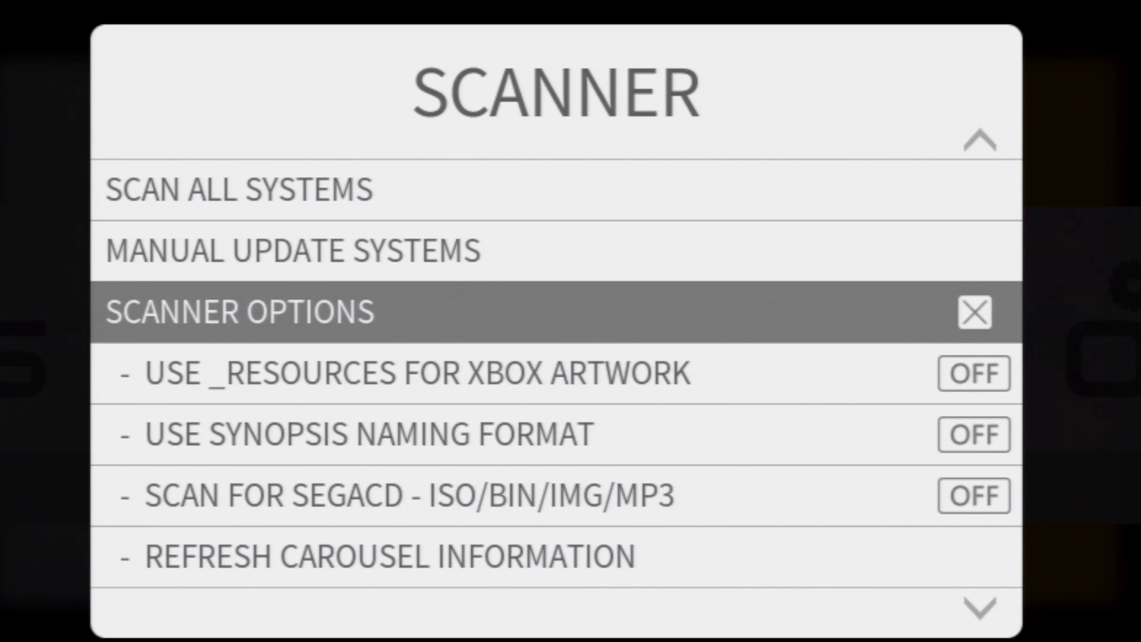
pyautogui.press('Down')
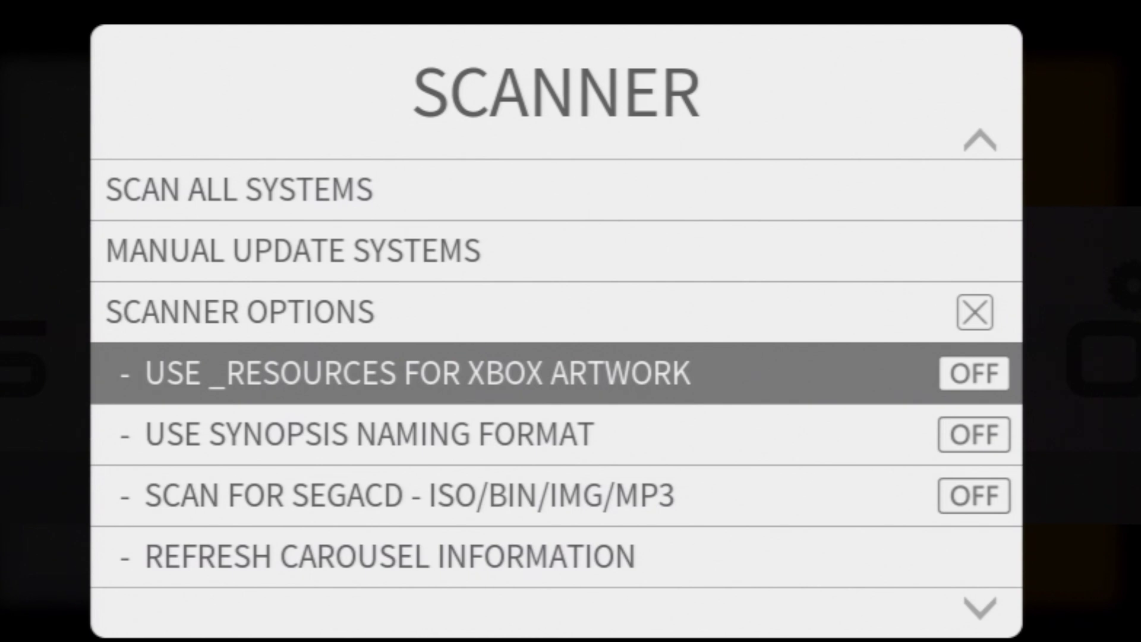
pyautogui.press('Return')
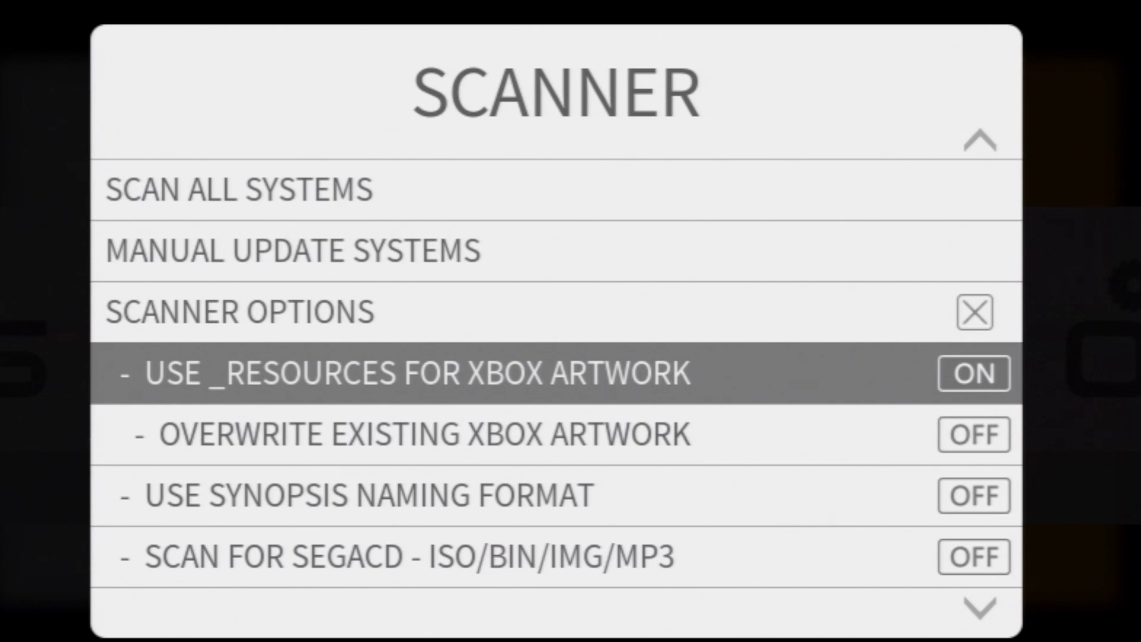
pyautogui.press('Down')
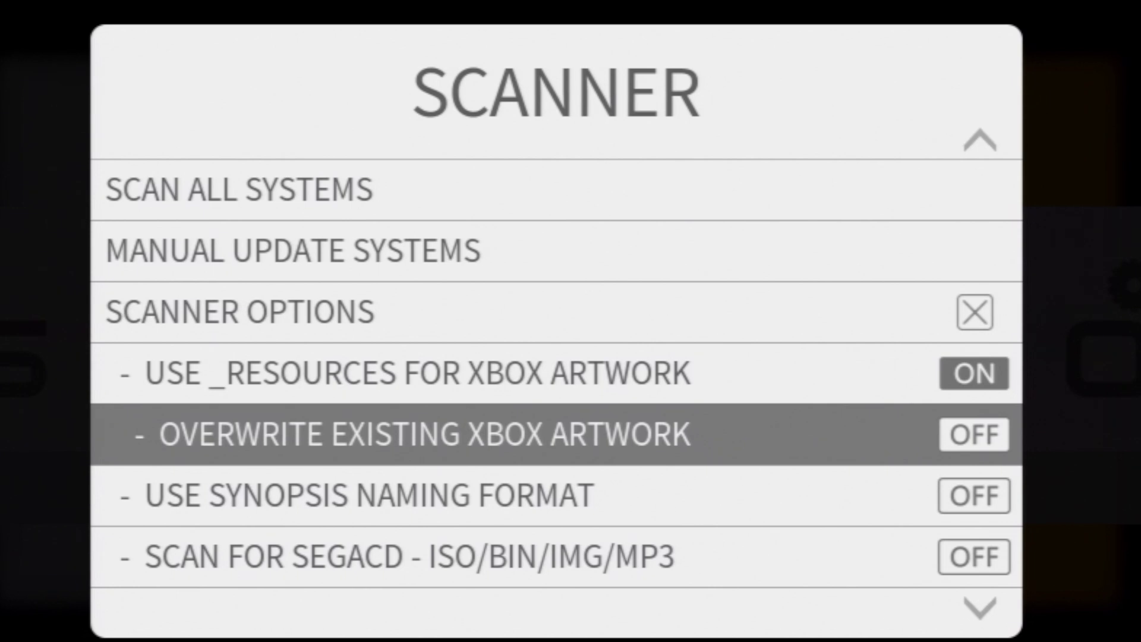
pyautogui.press('Return')
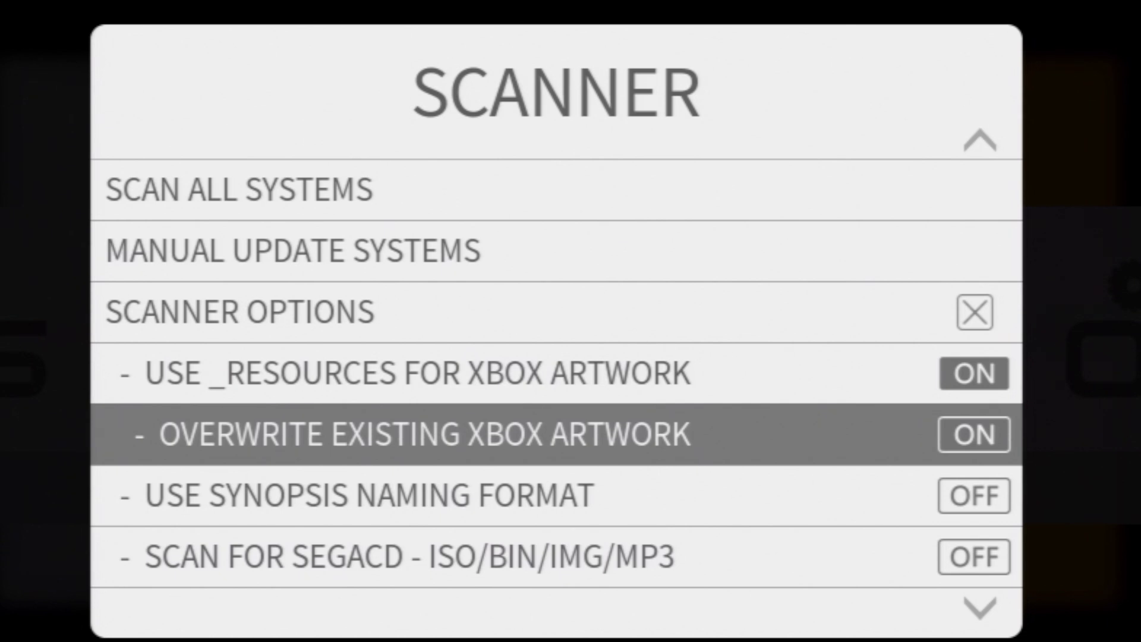
# Step: Turn on Use Synopsis Naming Format and Scan for SegaCD - ISO/BIN/IMG/MP3
pyautogui.press('Down')
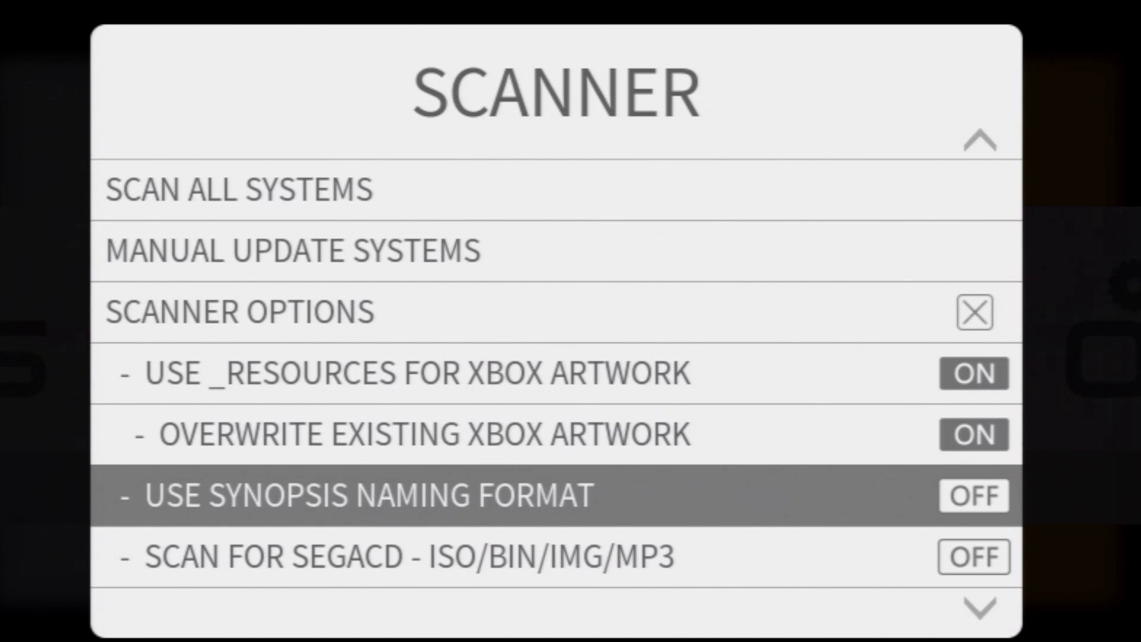
pyautogui.press('Return')
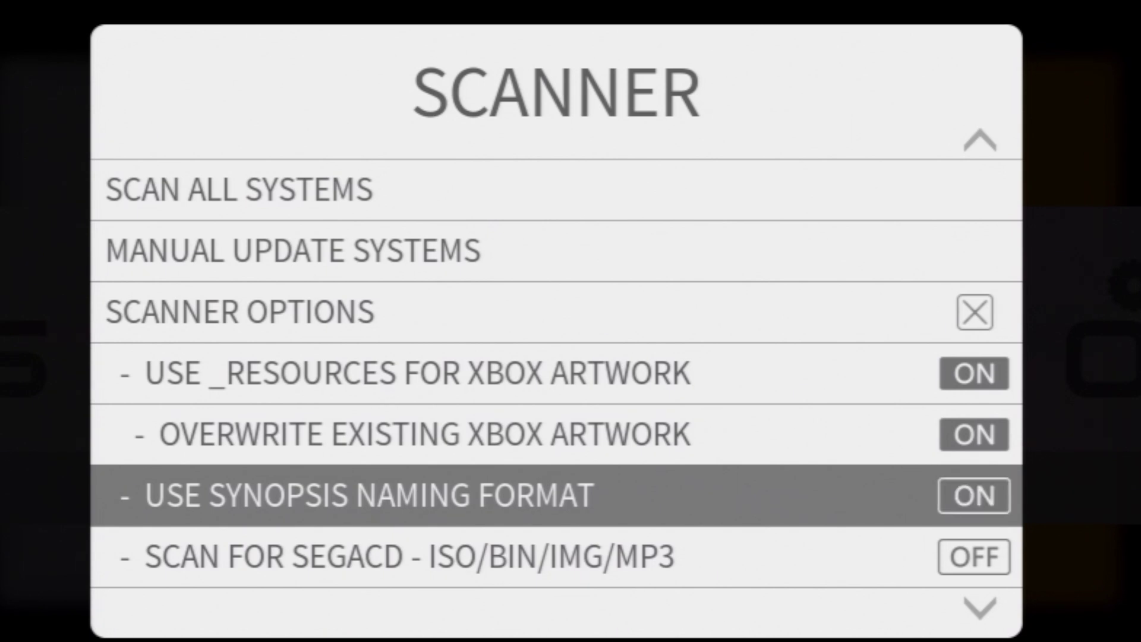
pyautogui.press('Down')
pyautogui.press('Return')
pyautogui.press('Up')
pyautogui.press('Up')
pyautogui.press('Up')
pyautogui.press('Up')
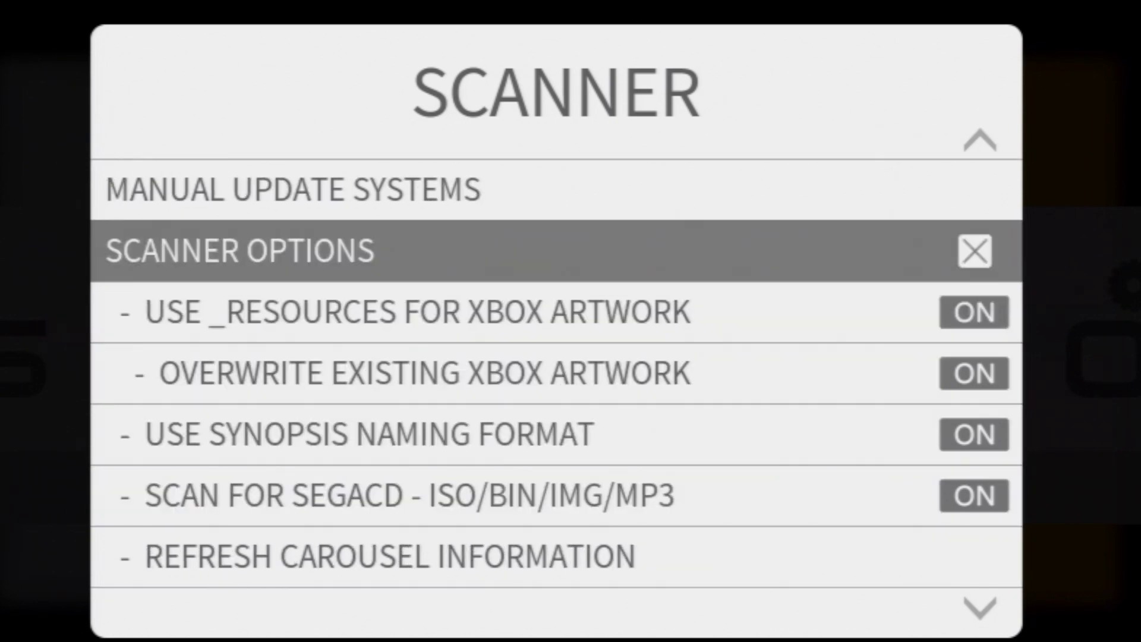
pyautogui.press('Up')
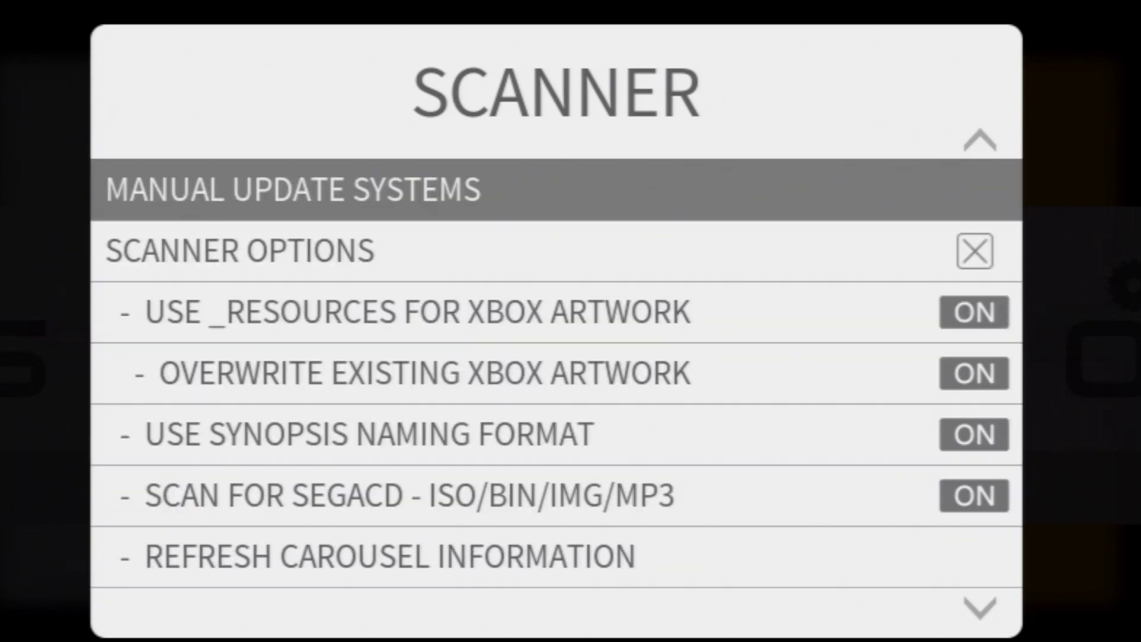
pyautogui.press('Up')
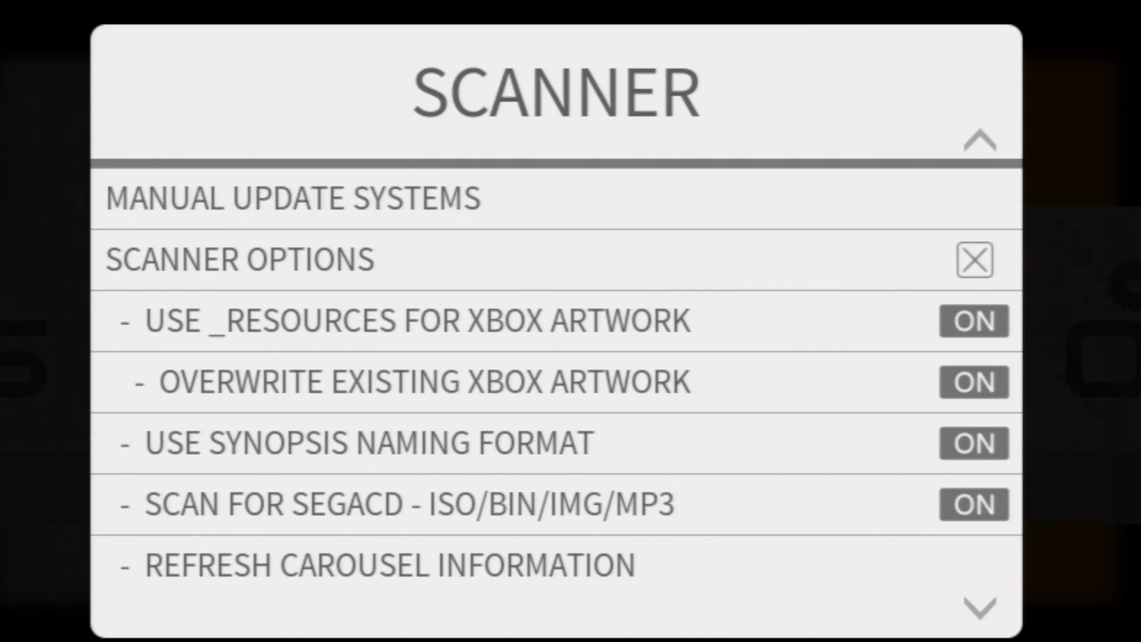
pyautogui.press('Down')
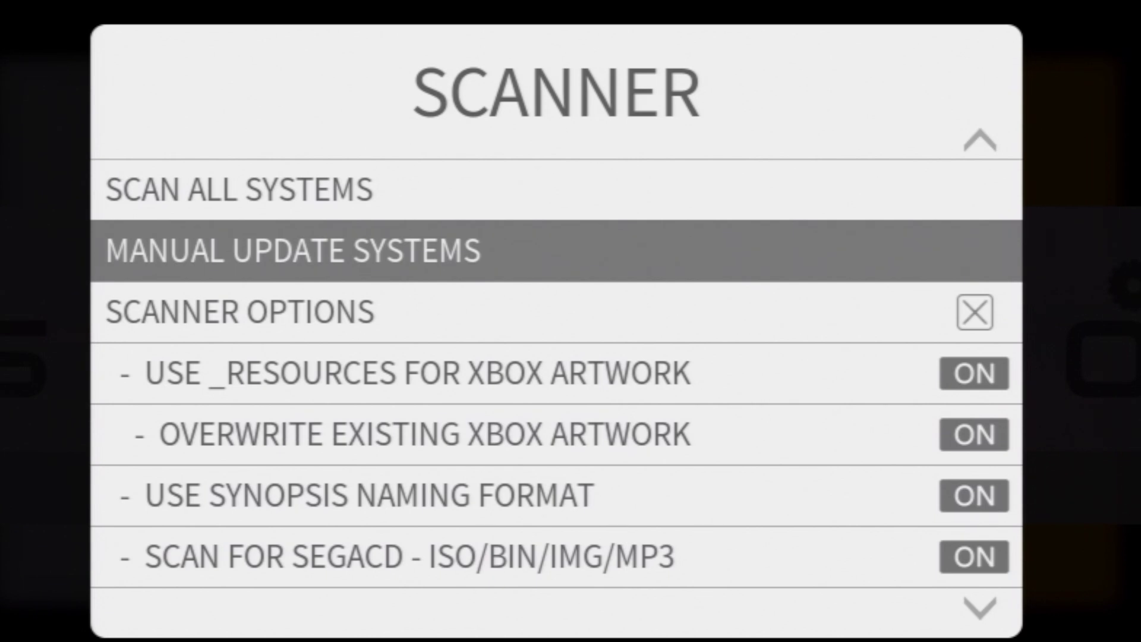
# Step: Run a Manual Update Systems scan of the GENESIS system
pyautogui.press('Return')
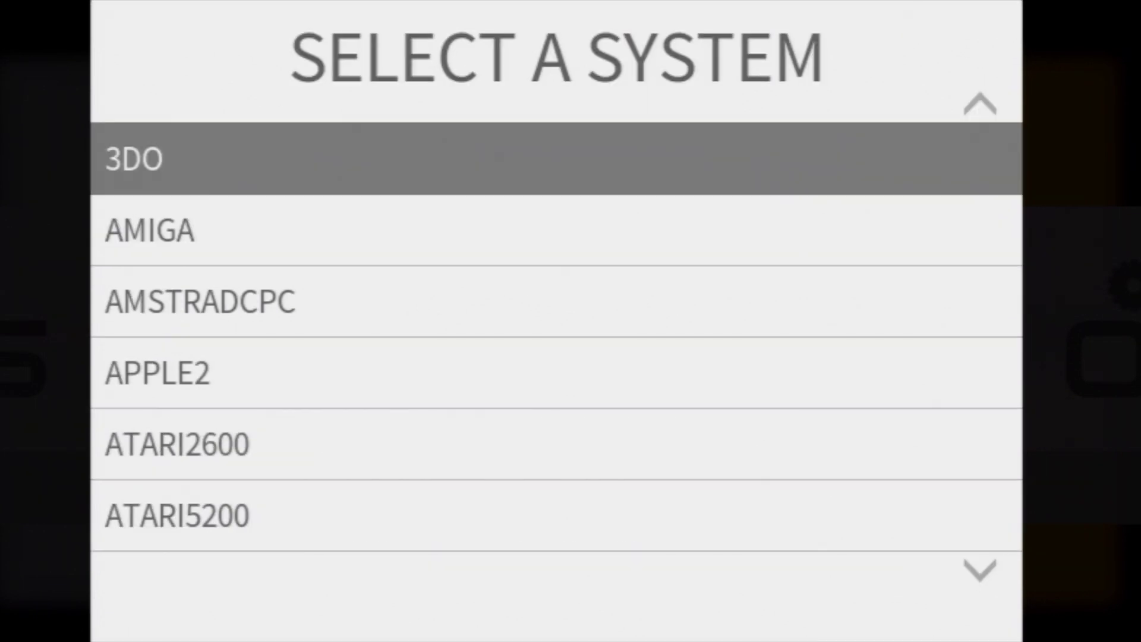
pyautogui.press('pagedown')
pyautogui.press('pagedown')
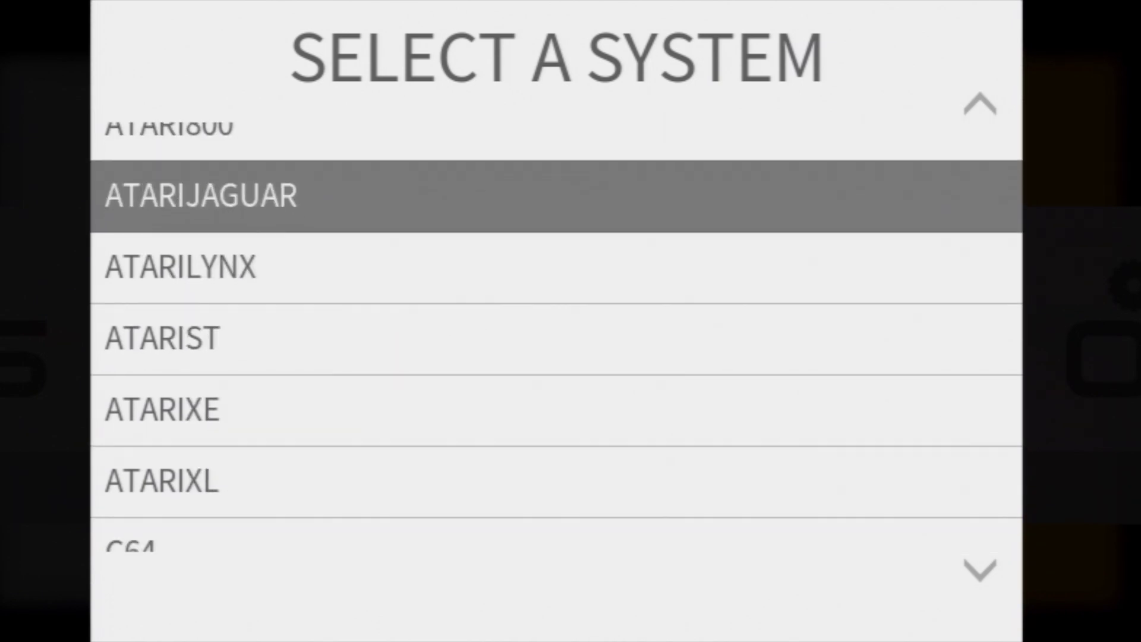
pyautogui.press('pagedown')
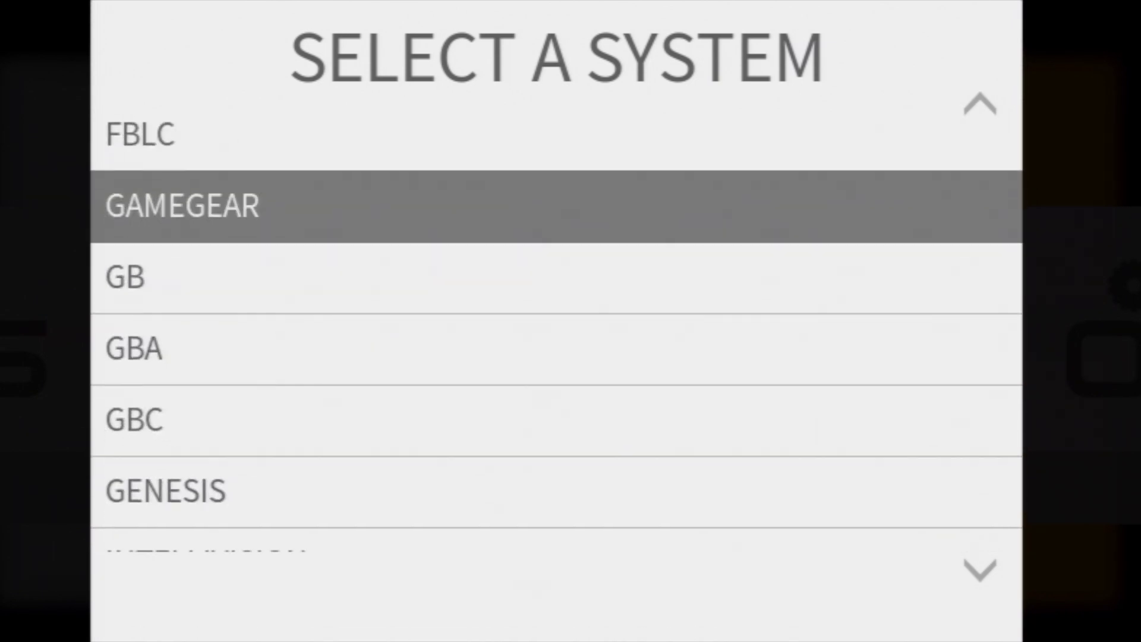
pyautogui.press('Down')
pyautogui.press('Down')
pyautogui.press('Down')
pyautogui.press('Down')
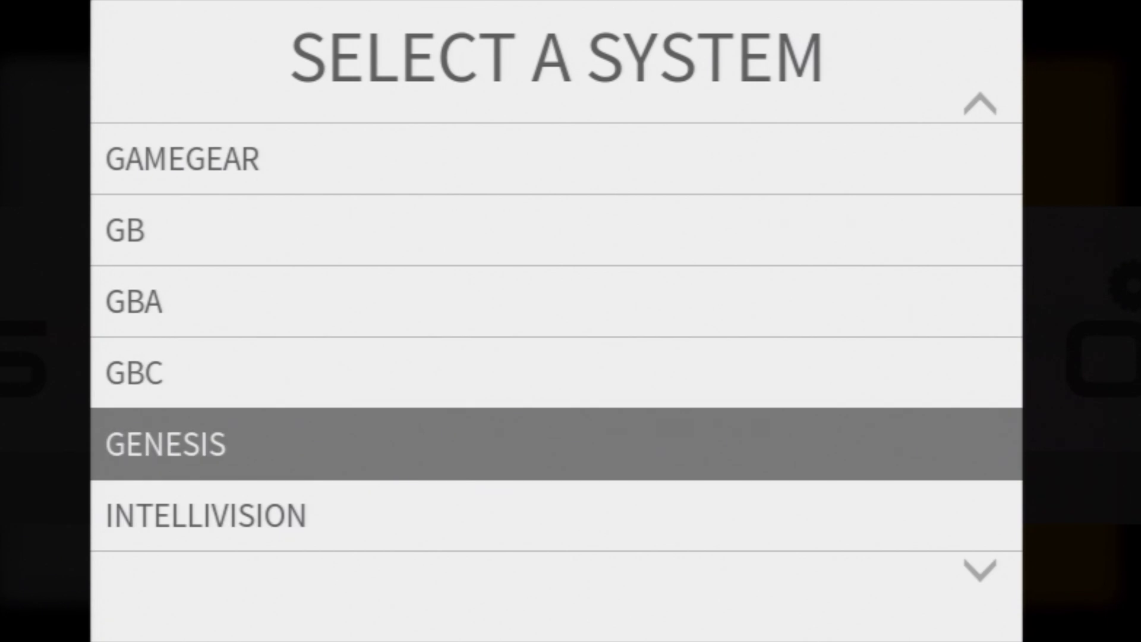
pyautogui.press('Return')
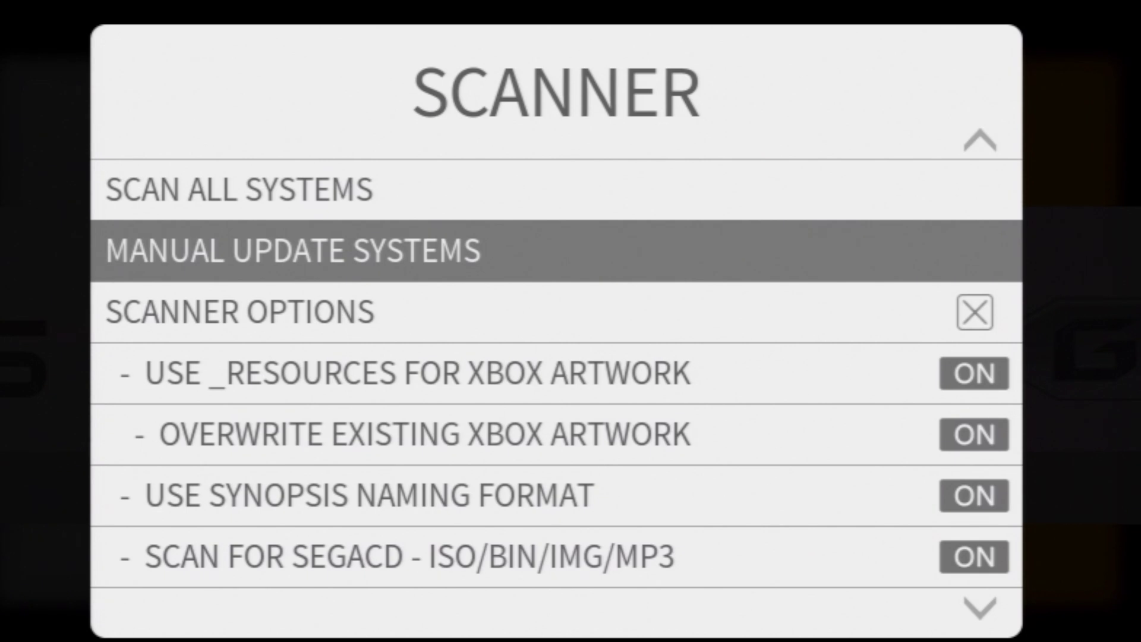
# Step: Close the scanner menus and turn the carousel to XBMC Options
pyautogui.press('Escape')
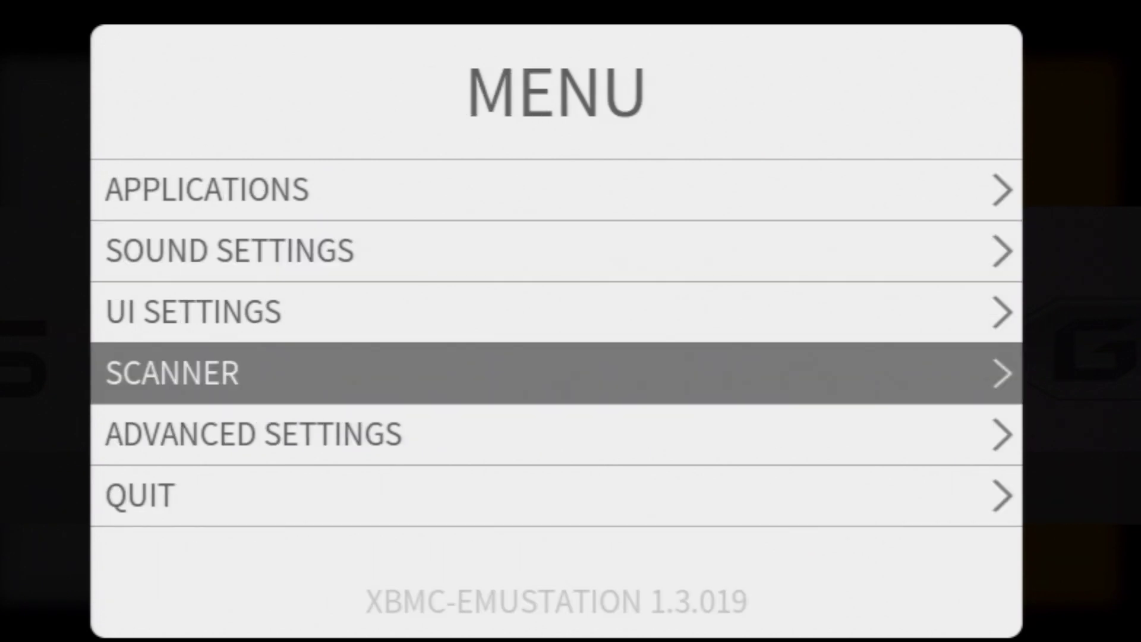
pyautogui.press('Escape')
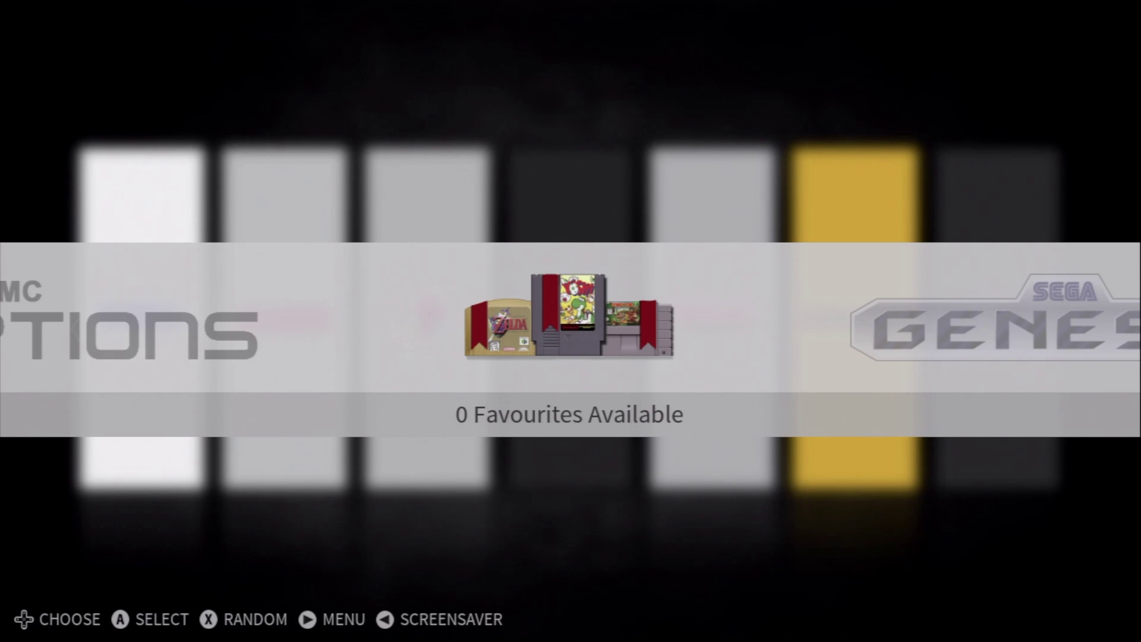
pyautogui.press('Left')
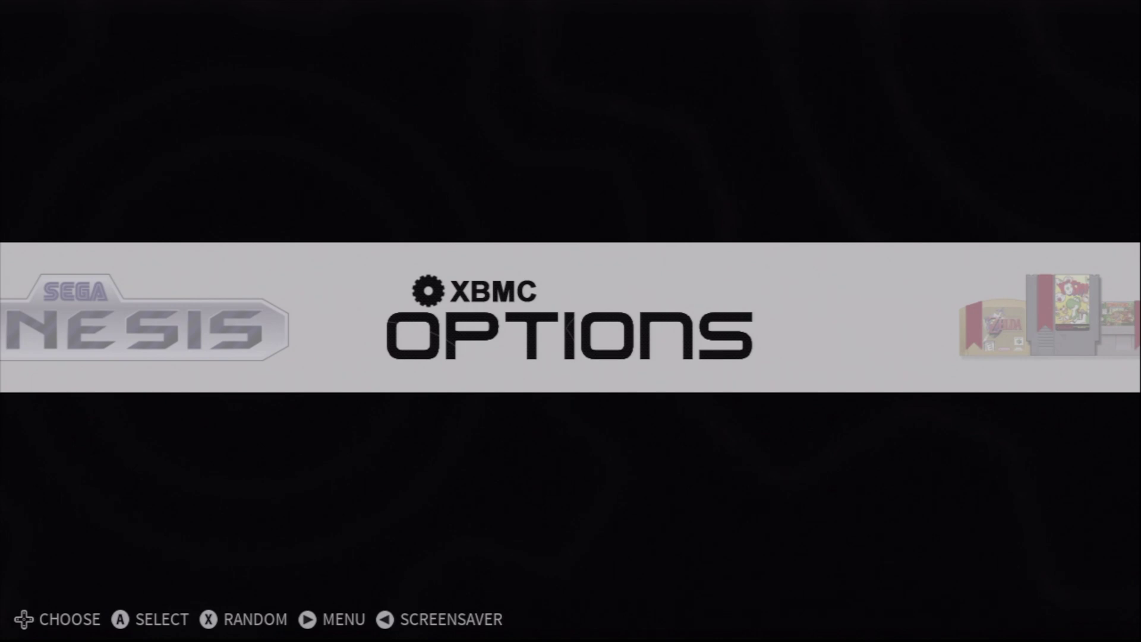
# Step: From XBMC Options, open DOWNLOADER and accept downloading URLDownloader.zip
pyautogui.press('Return')
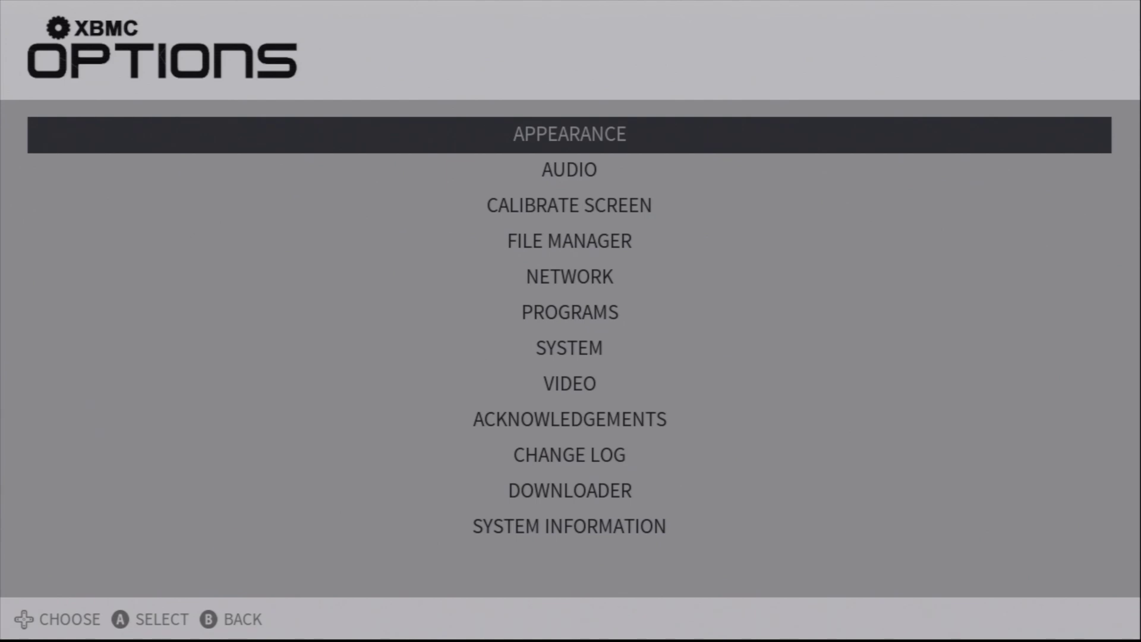
pyautogui.press('Down')
pyautogui.press('Down')
pyautogui.press('Down')
pyautogui.press('Down')
pyautogui.press('Down')
pyautogui.press('Down')
pyautogui.press('Down')
pyautogui.press('Down')
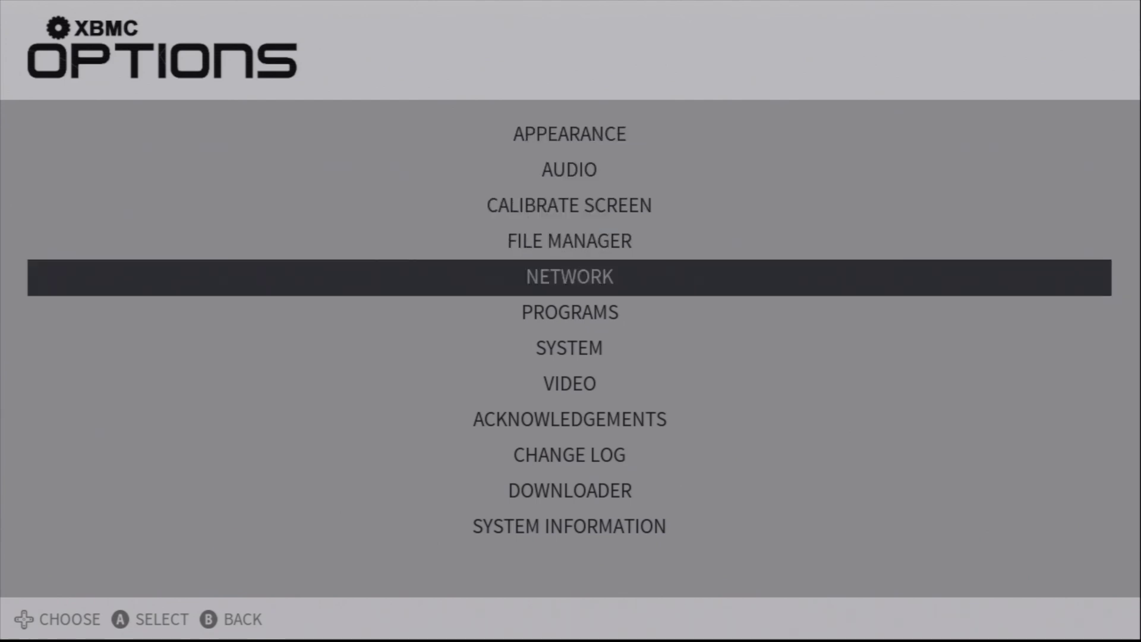
pyautogui.press('Down')
pyautogui.press('Down')
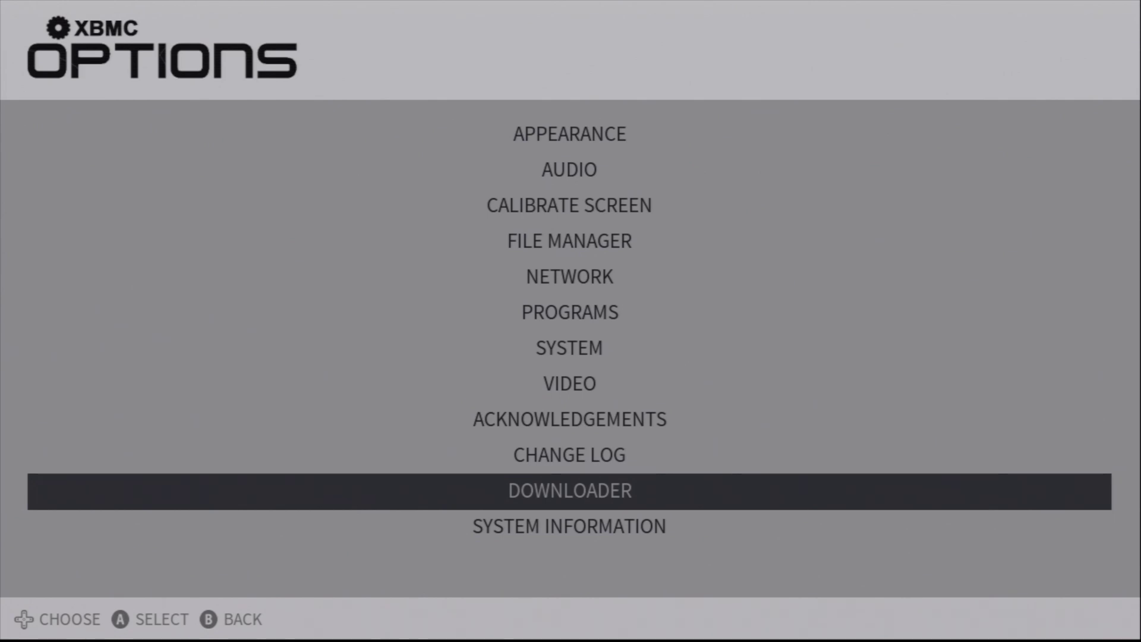
pyautogui.press('Return')
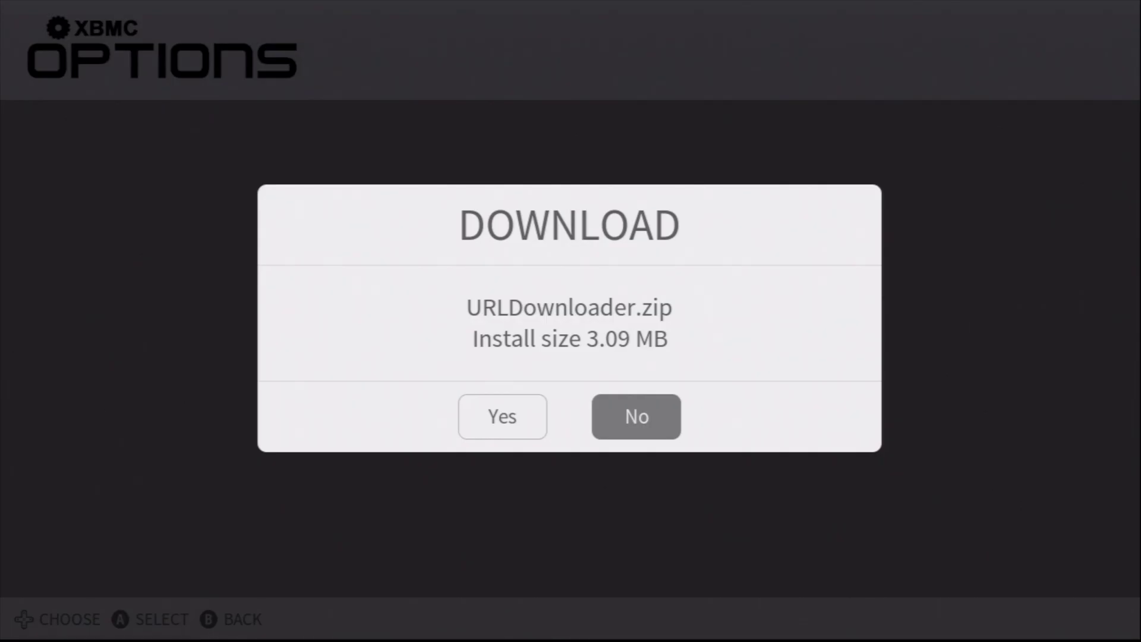
pyautogui.press('Left')
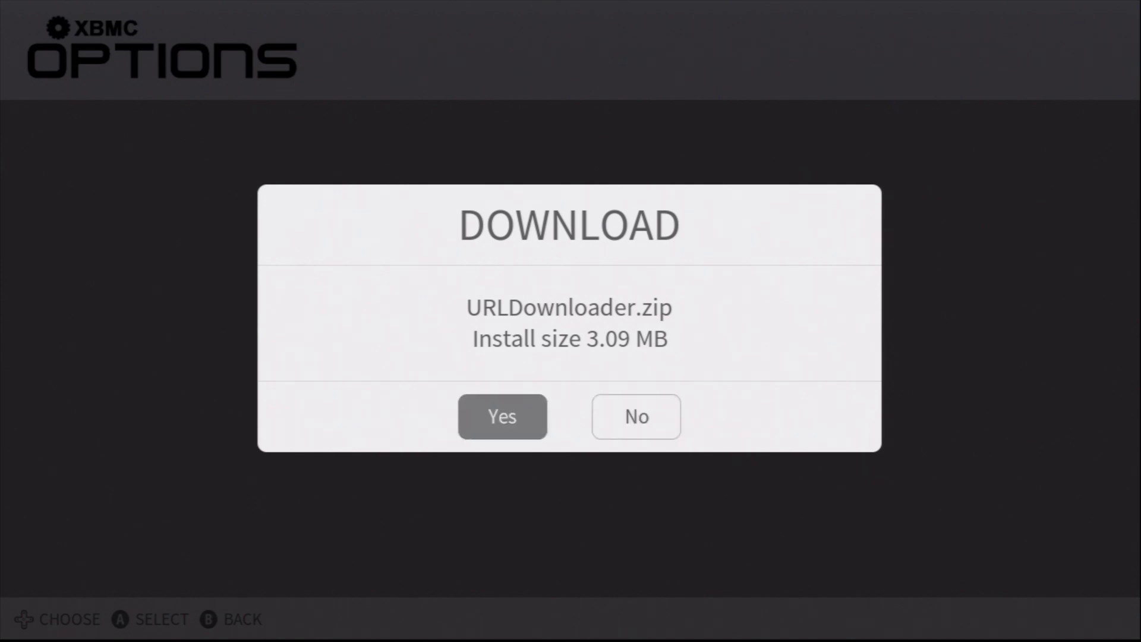
pyautogui.press('Return')
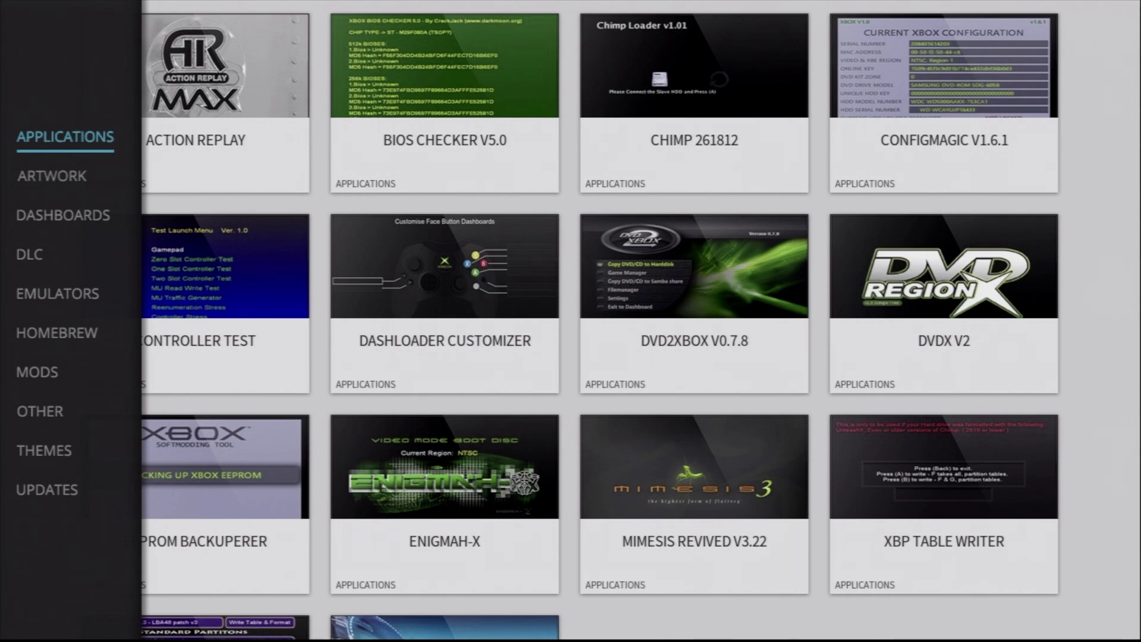
# Step: Download the GENESIS artwork pack genesis.zip (163.32 MB) from the Downloader's Artwork grid
pyautogui.press('Down')
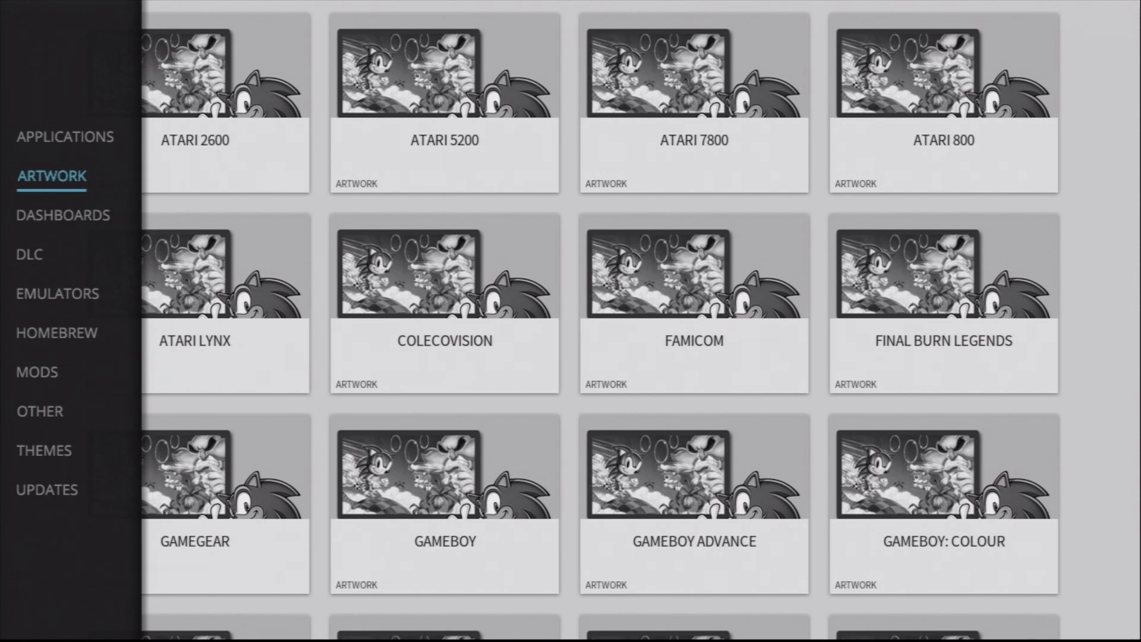
pyautogui.press('Right')
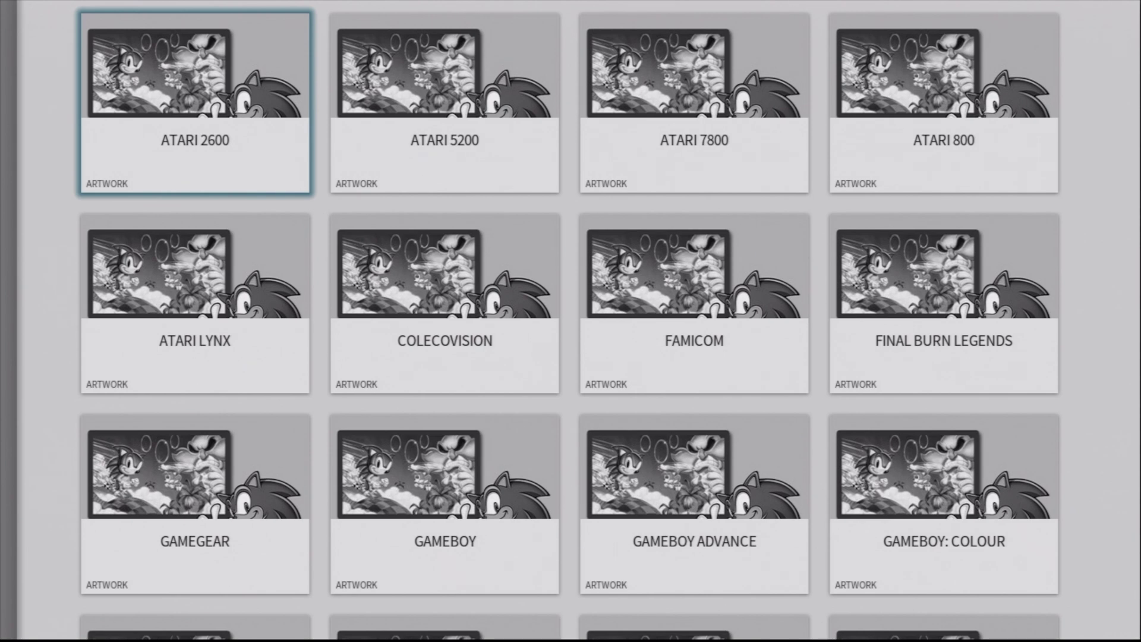
pyautogui.press('Down')
pyautogui.press('Down')
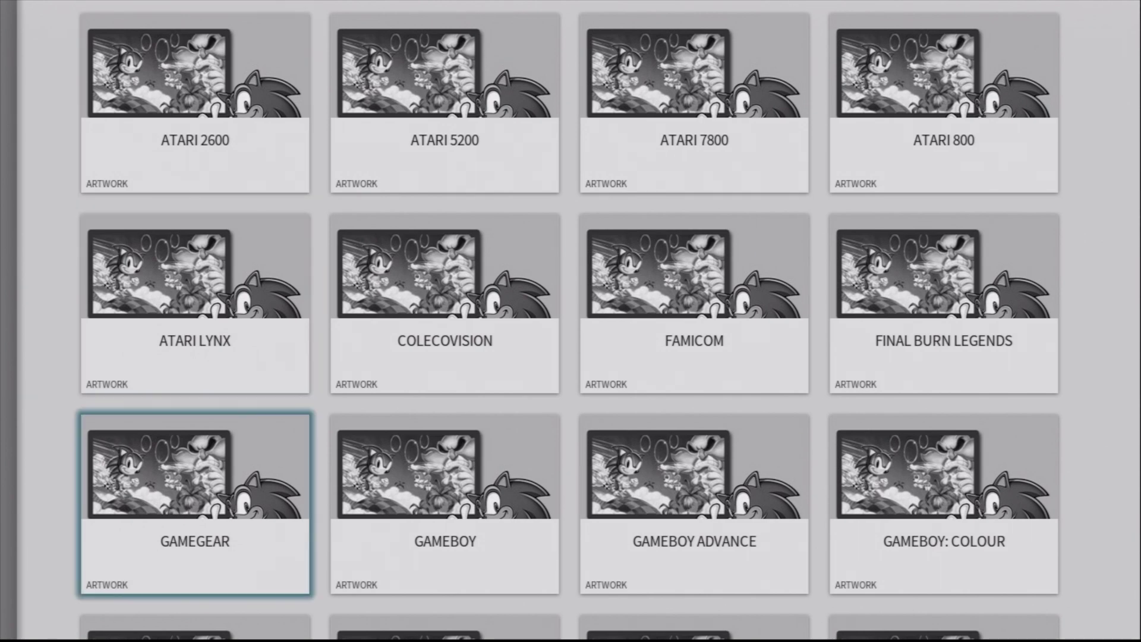
pyautogui.press('Down')
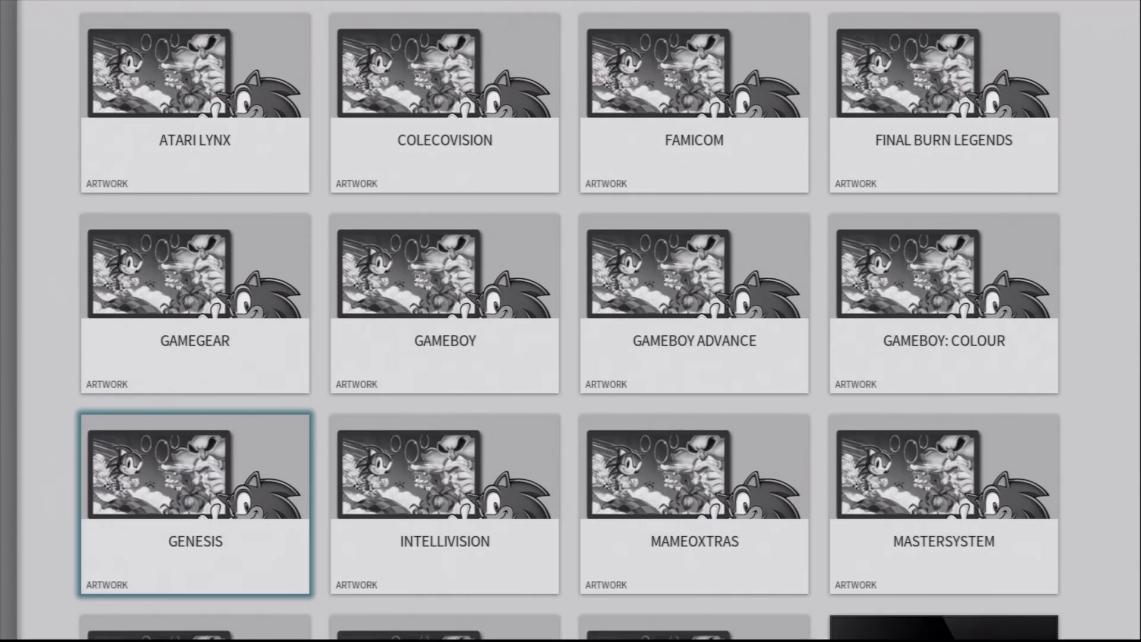
pyautogui.press('Return')
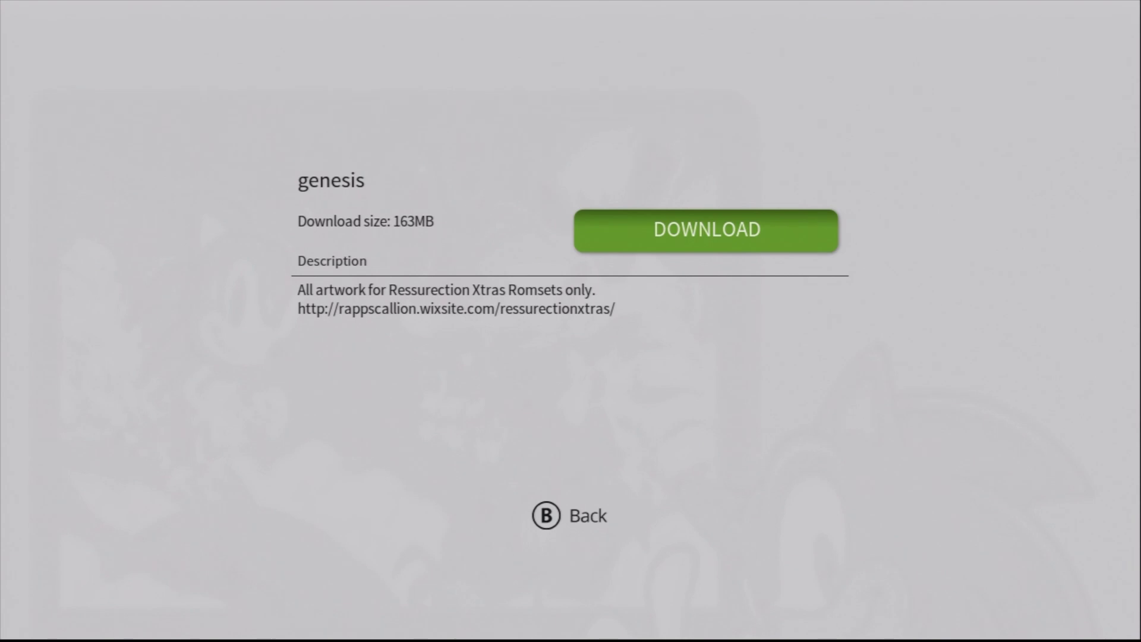
pyautogui.press('Return')
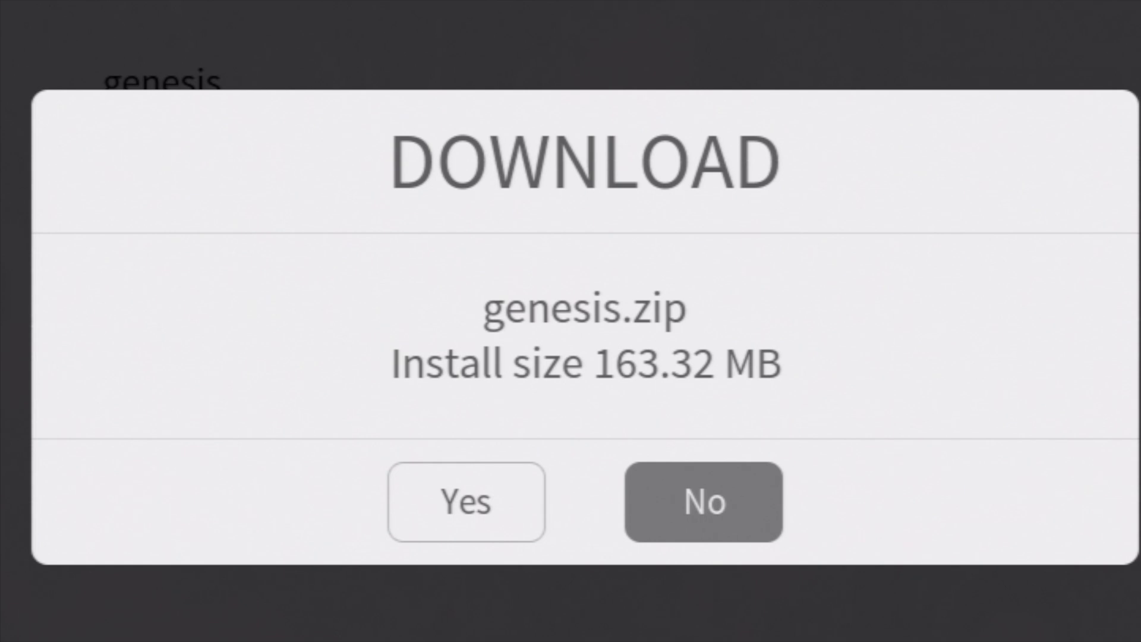
pyautogui.click(466, 502)
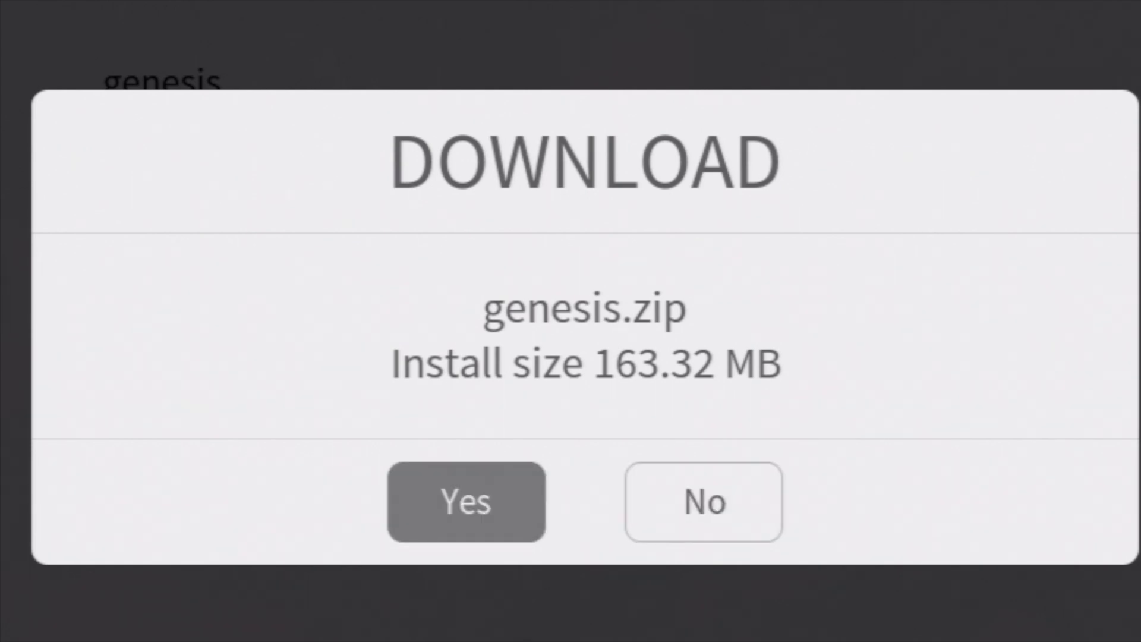
pyautogui.press('Return')
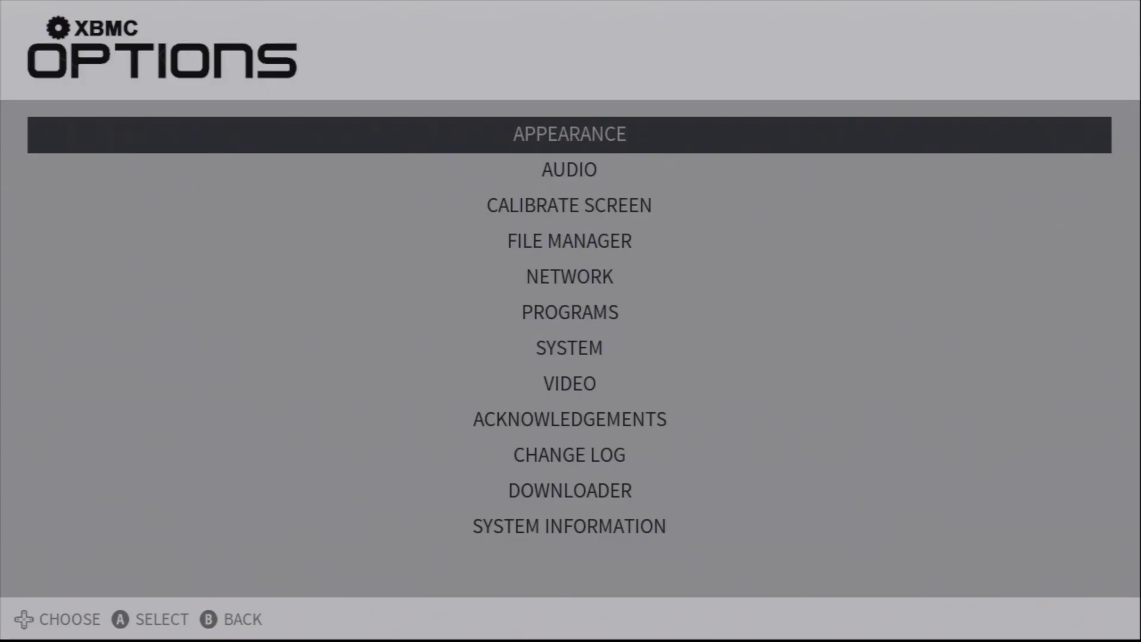
# Step: Set View Mode in UI Settings to Thumb and back out to the system carousel
pyautogui.press('Escape')
pyautogui.press('Right')
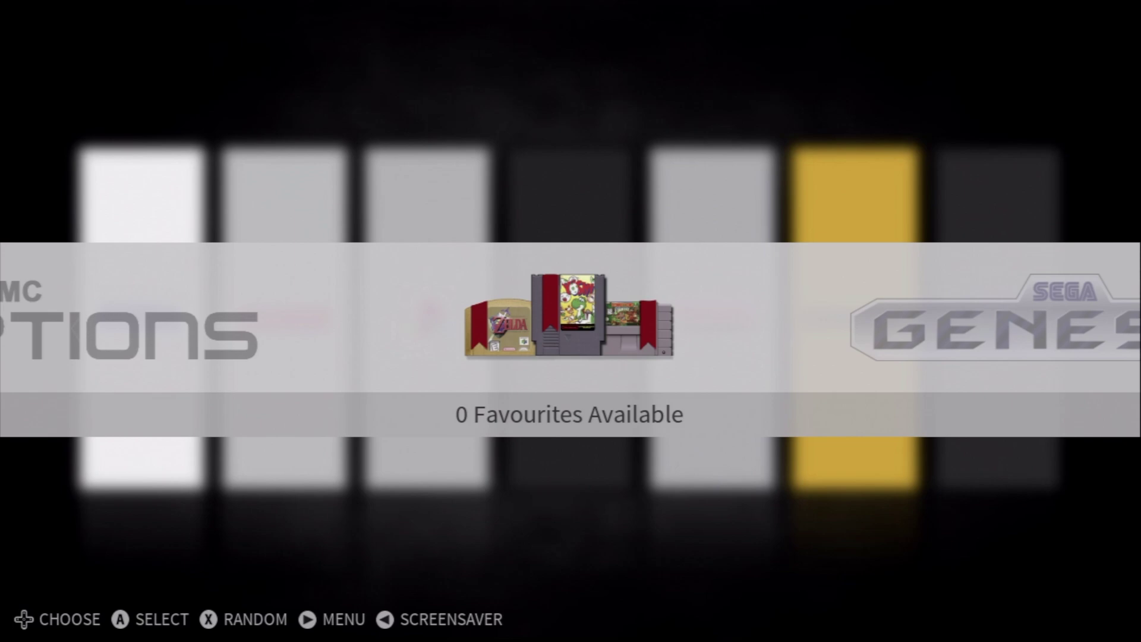
pyautogui.press('Return')
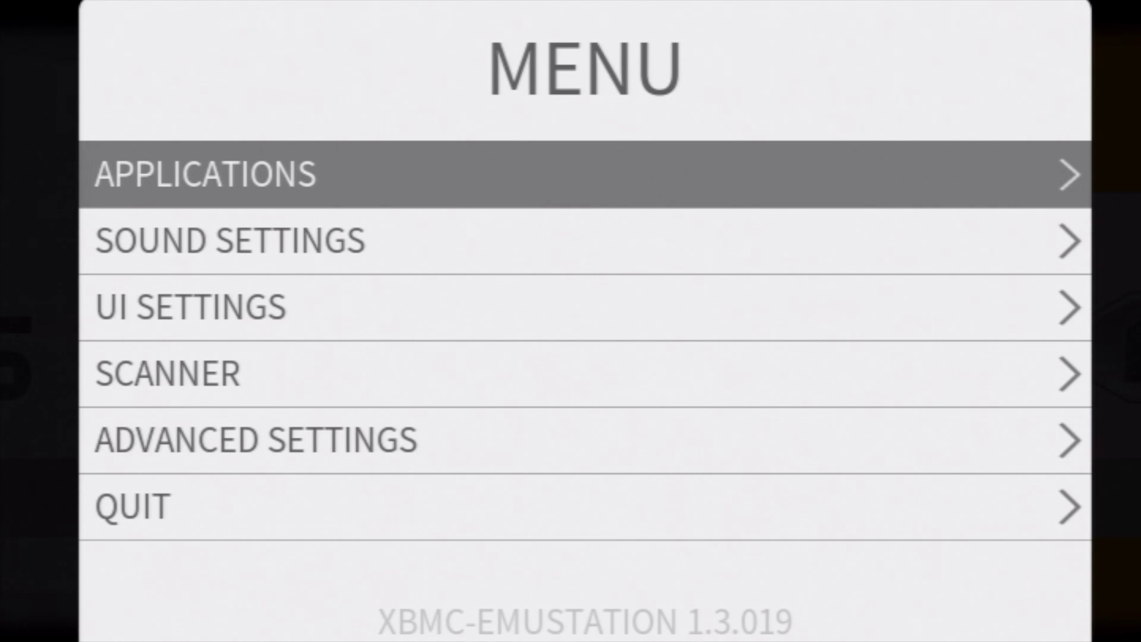
pyautogui.press('Down')
pyautogui.press('Down')
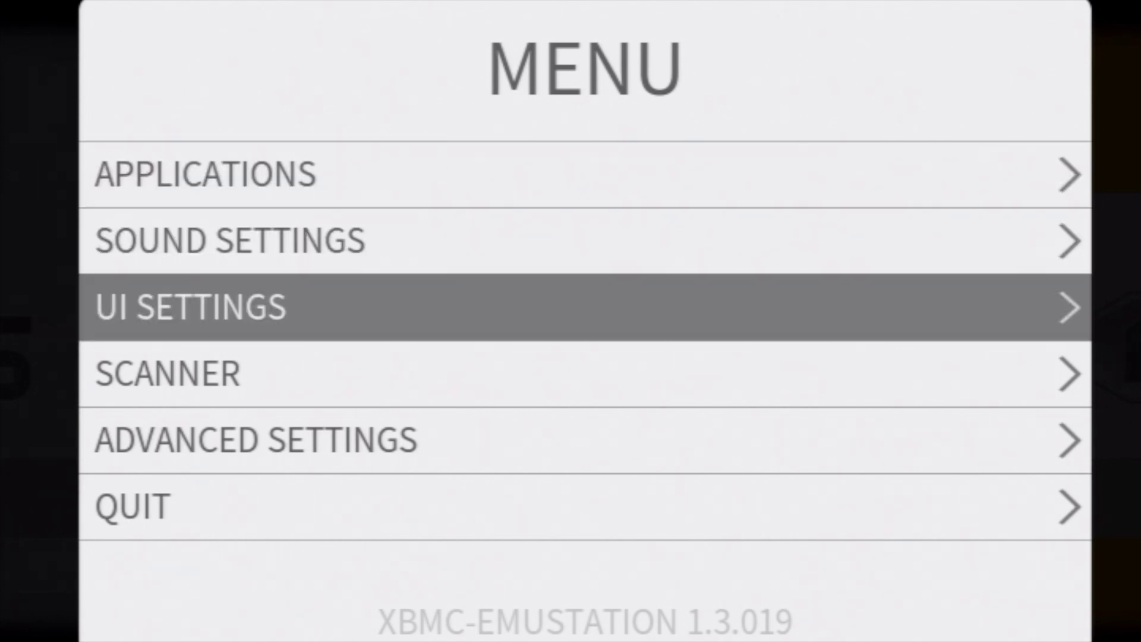
pyautogui.press('Return')
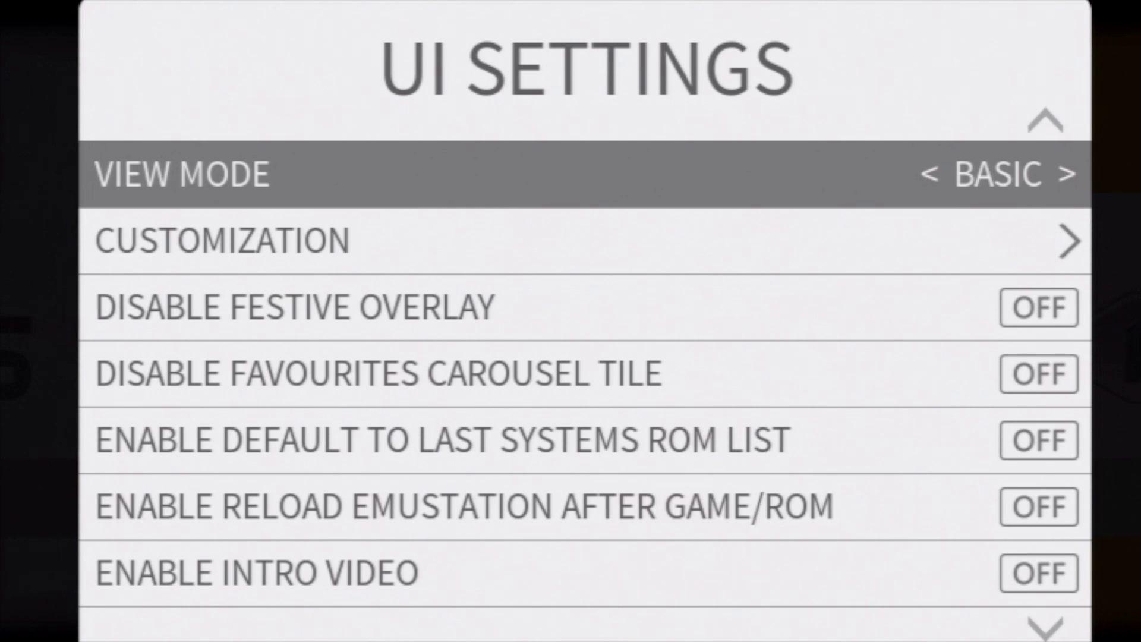
pyautogui.press('Right')
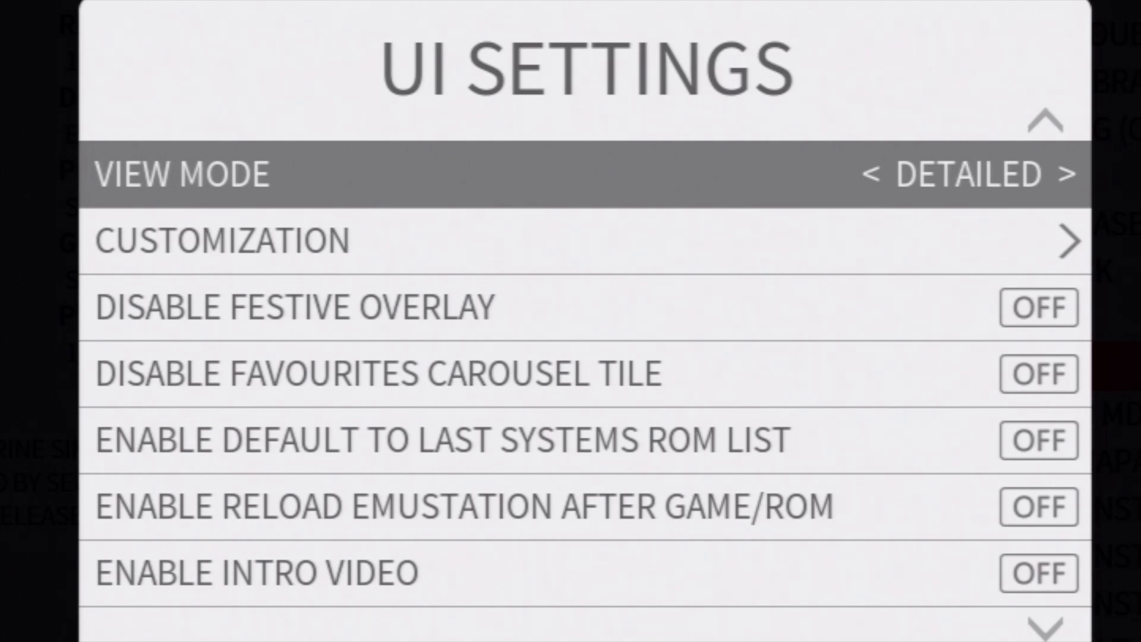
pyautogui.press('Right')
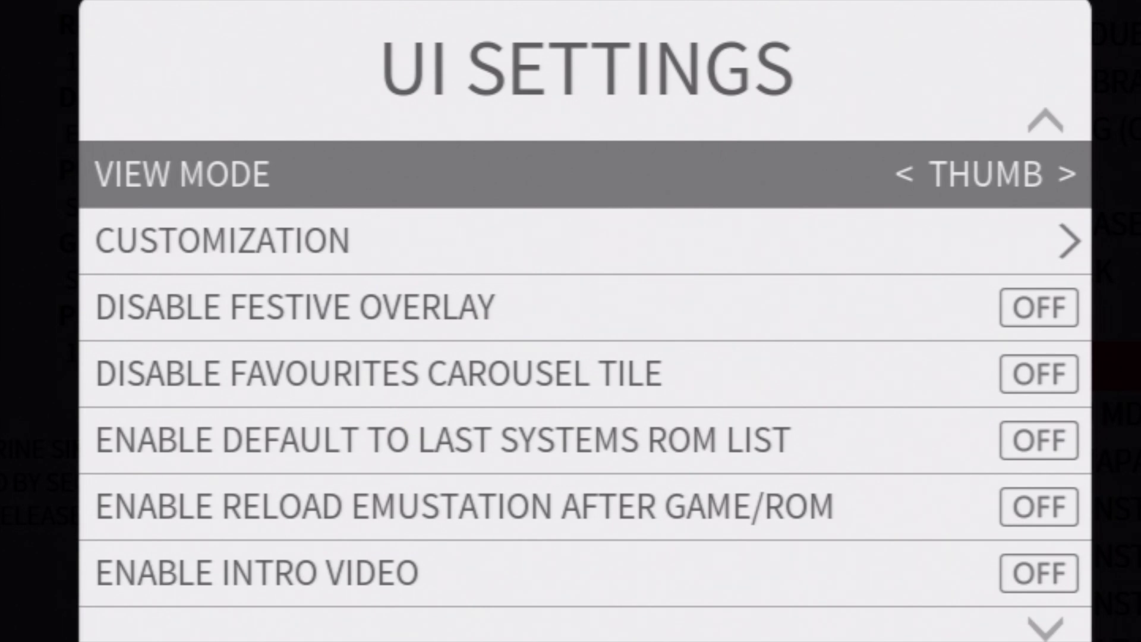
pyautogui.press('Escape')
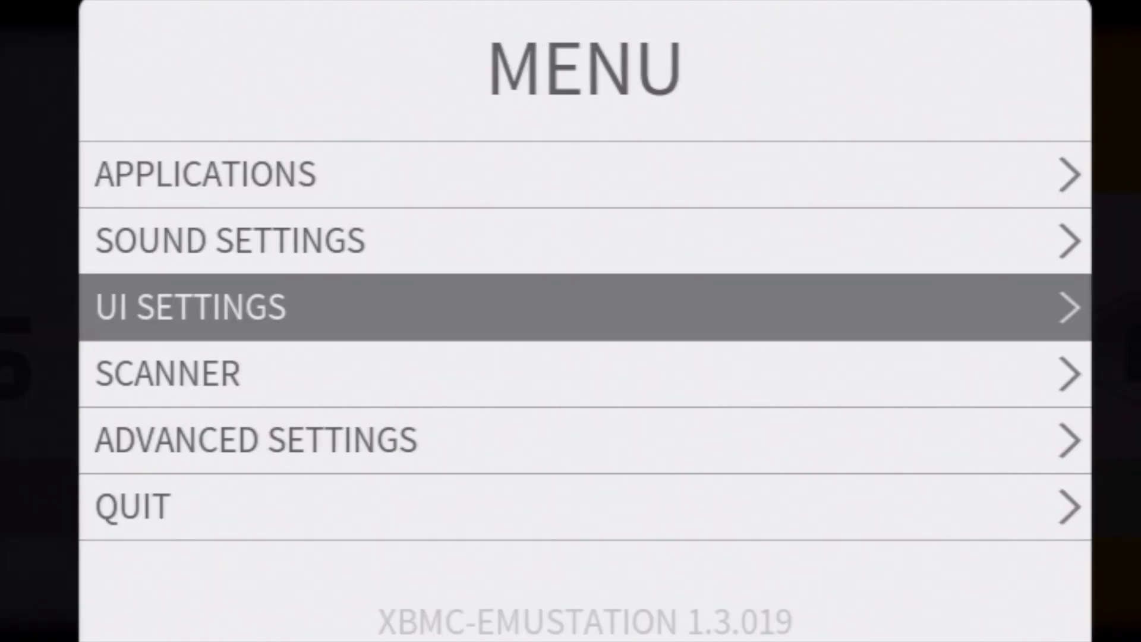
pyautogui.press('Escape')
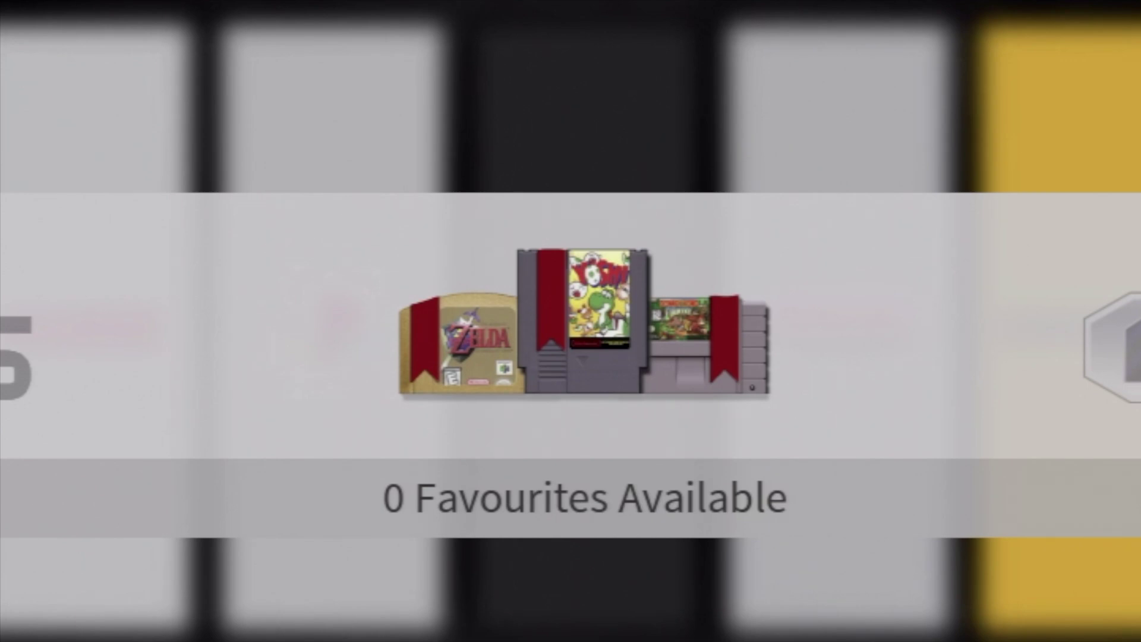
# Step: Open the SEGA Genesis game list and step through titles such as 688 Attack Sub
pyautogui.press('Right')
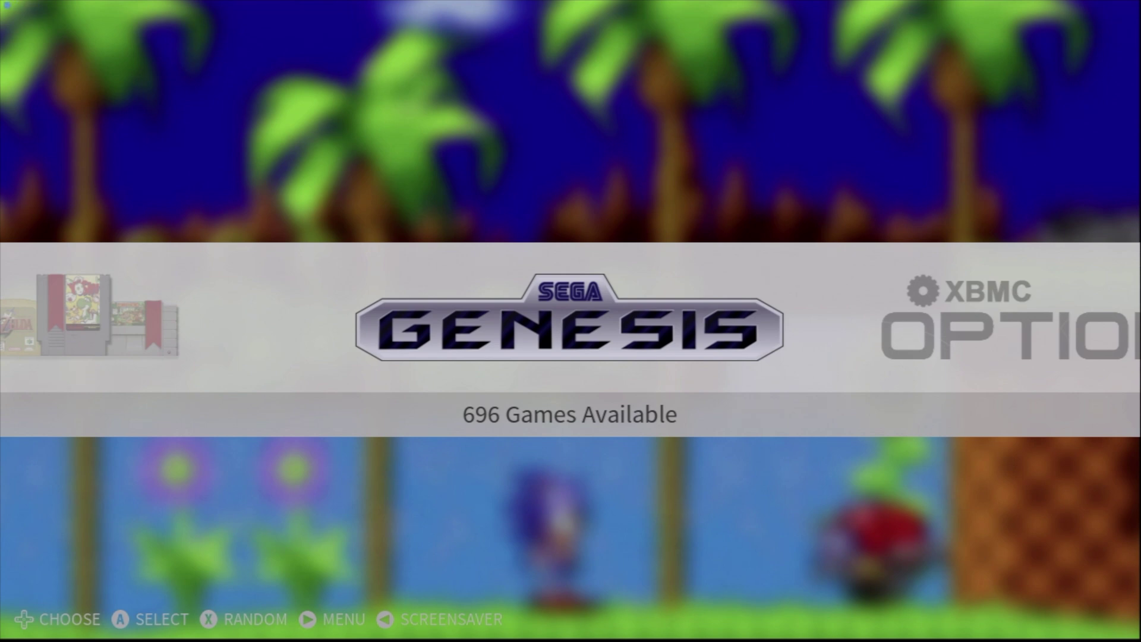
pyautogui.press('Return')
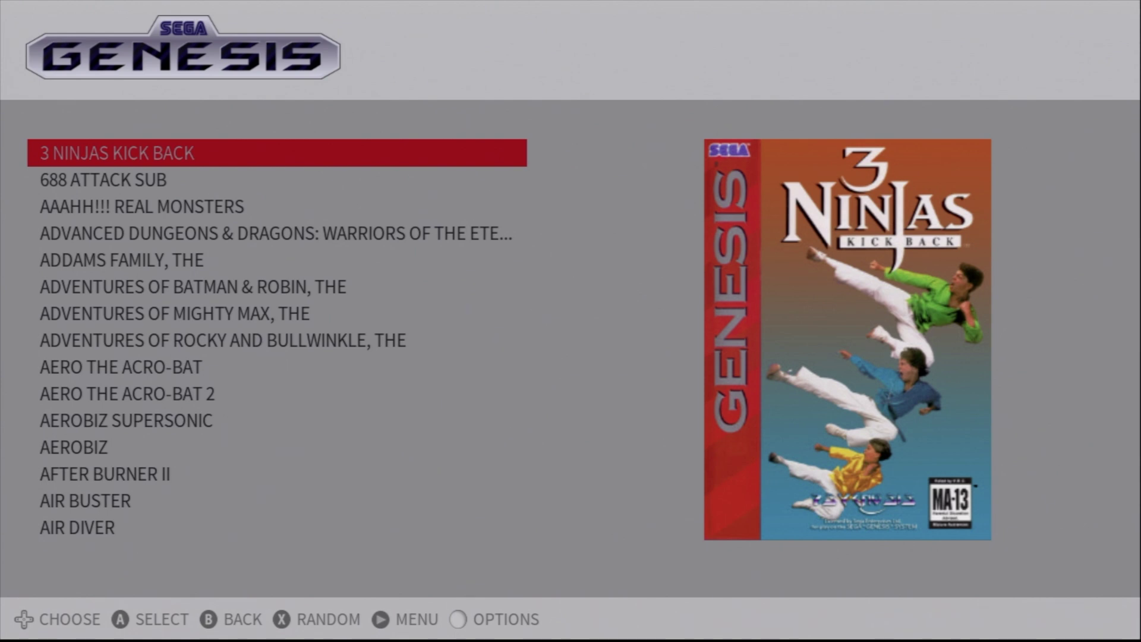
pyautogui.press('Down')
pyautogui.press('Down')
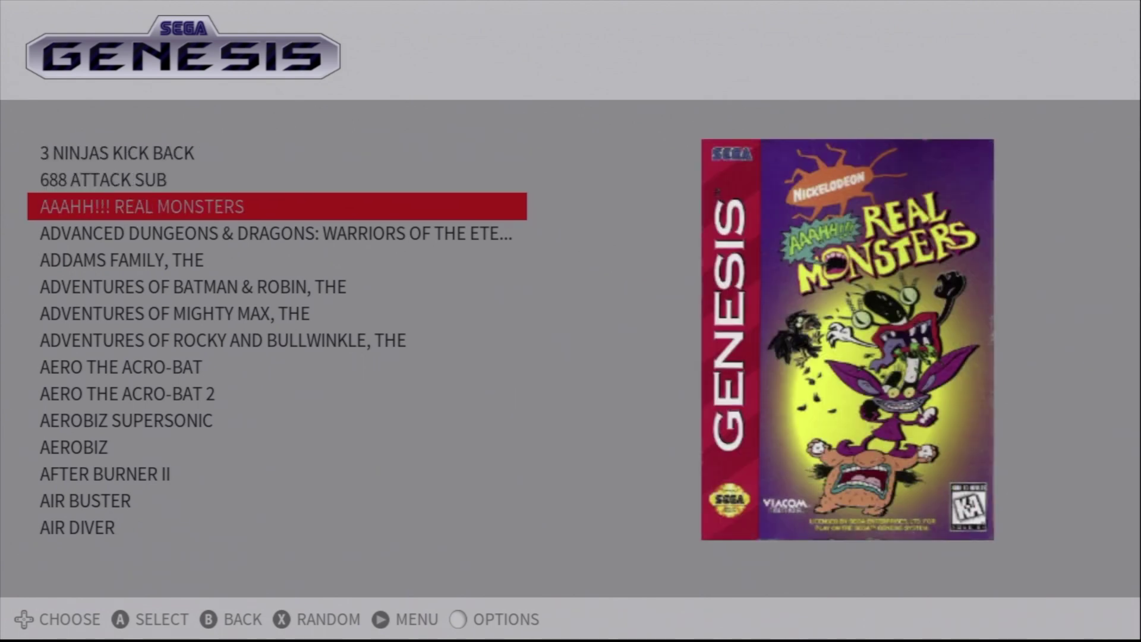
pyautogui.press('Down')
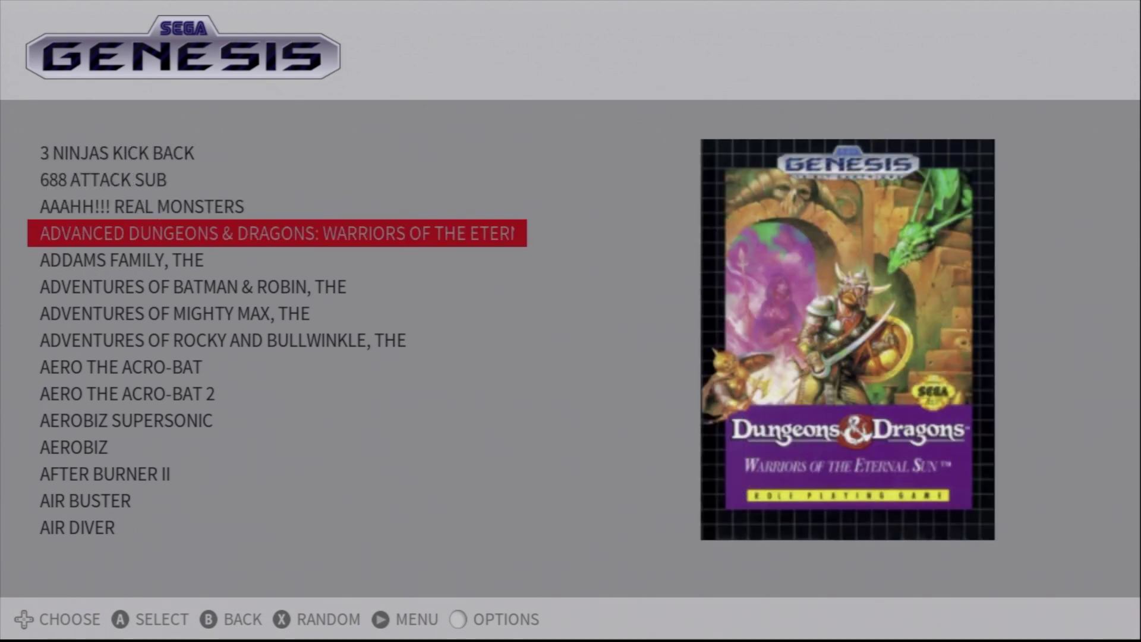
pyautogui.press('Down')
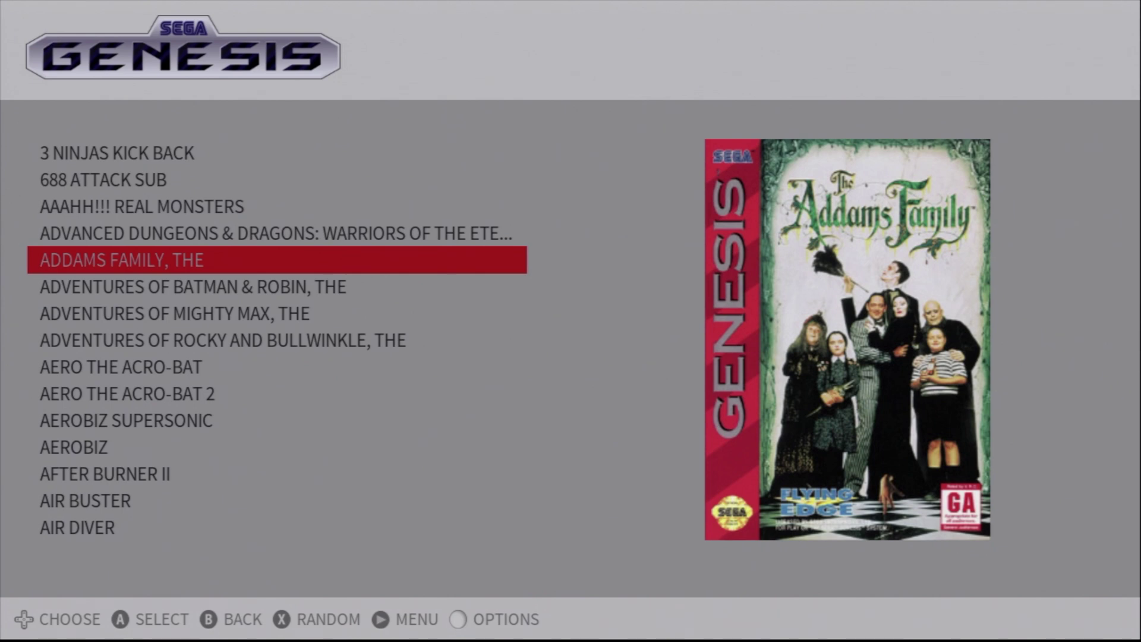
pyautogui.press('Down')
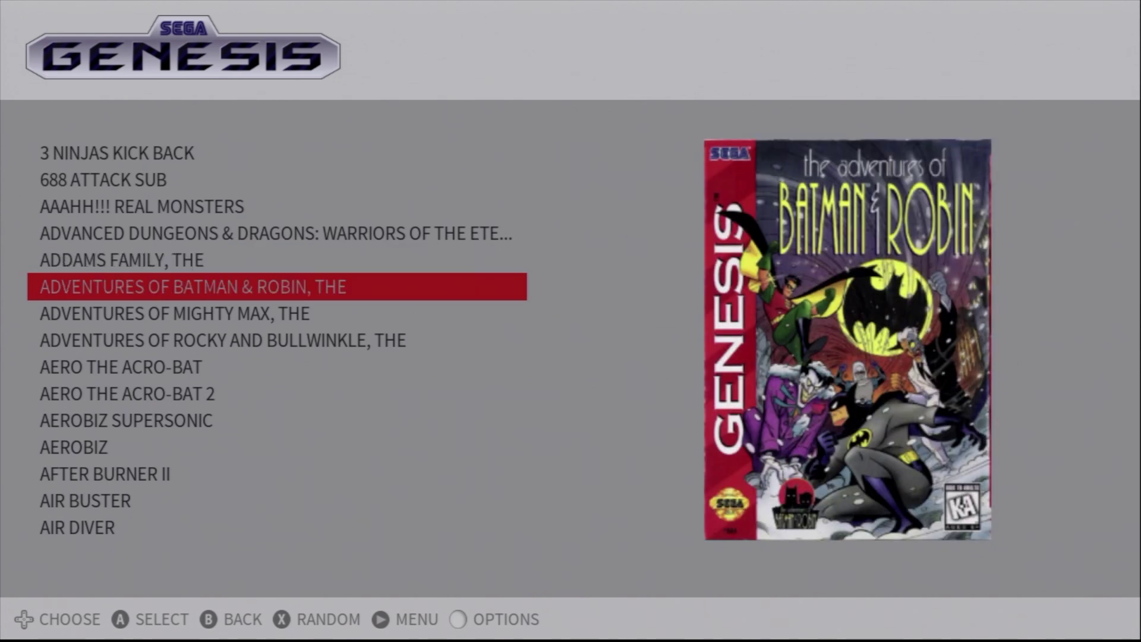
pyautogui.press('Down')
pyautogui.press('Down')
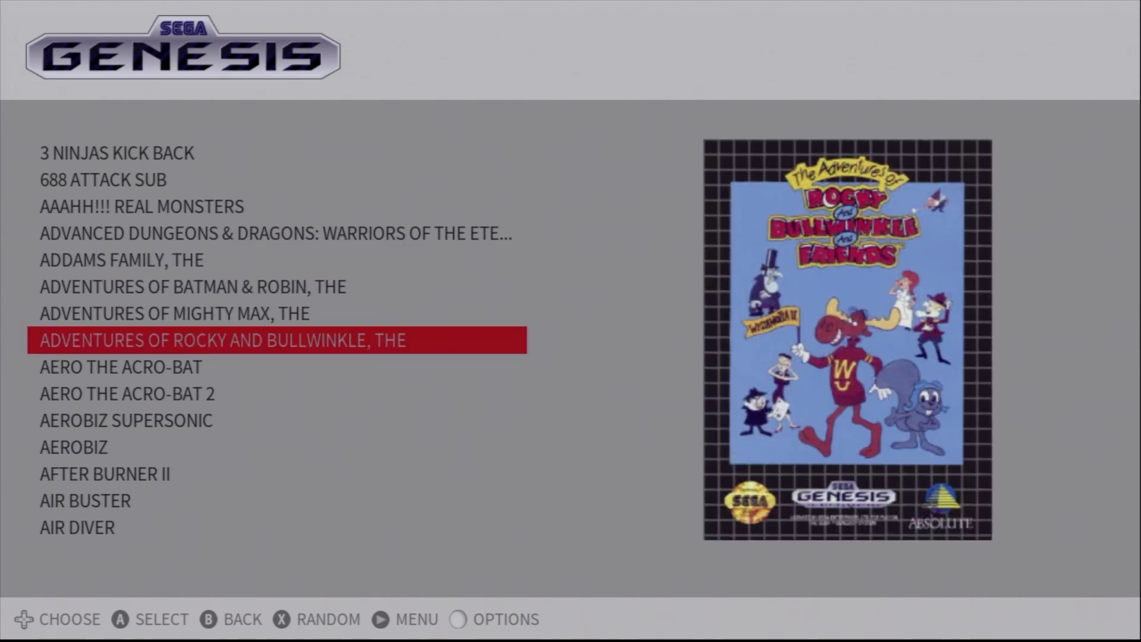
pyautogui.press('Down')
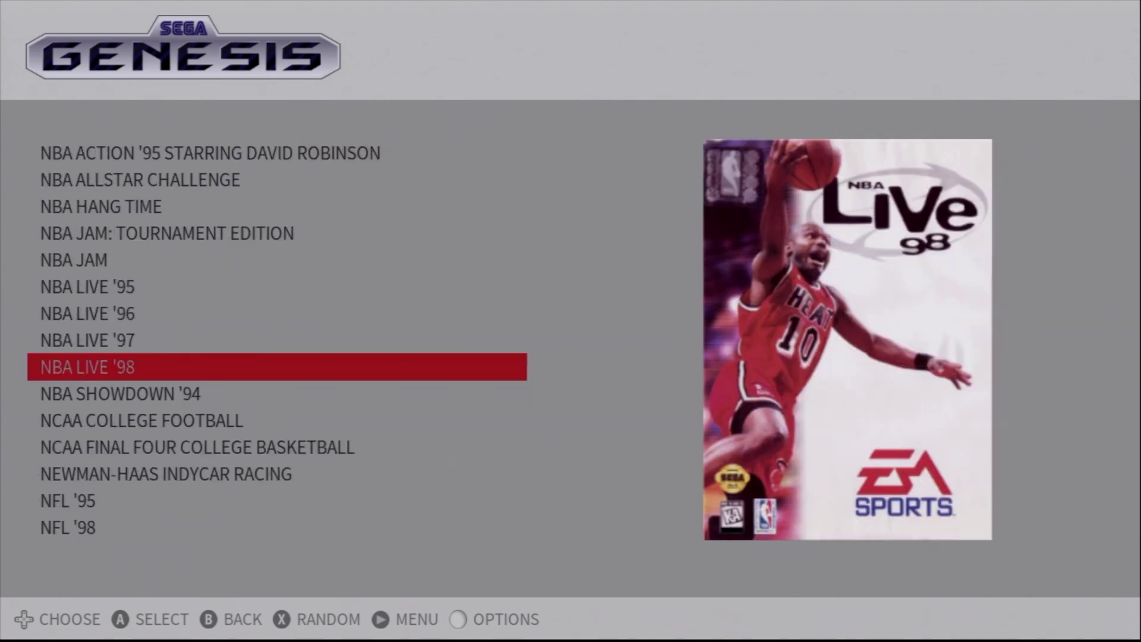
# Step: Jump ahead through the N to P titles and land on OUTRUN
pyautogui.press('Down')
pyautogui.press('Down')
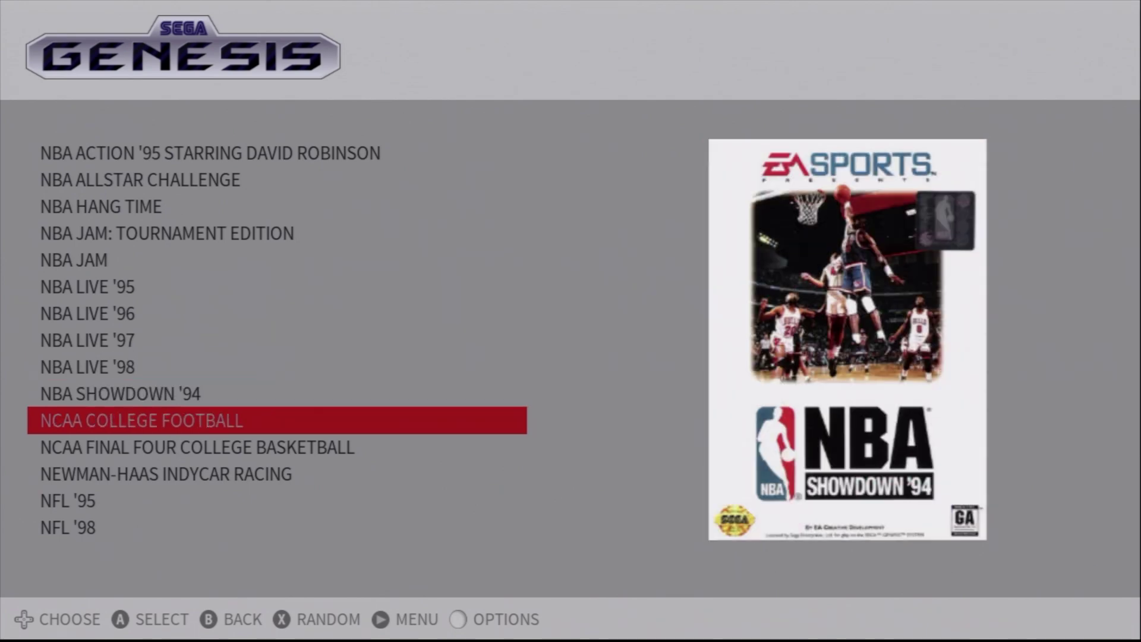
pyautogui.press('Down')
pyautogui.press('Down')
pyautogui.press('Down')
pyautogui.press('Down')
pyautogui.press('Right')
pyautogui.press('Up')
pyautogui.press('Up')
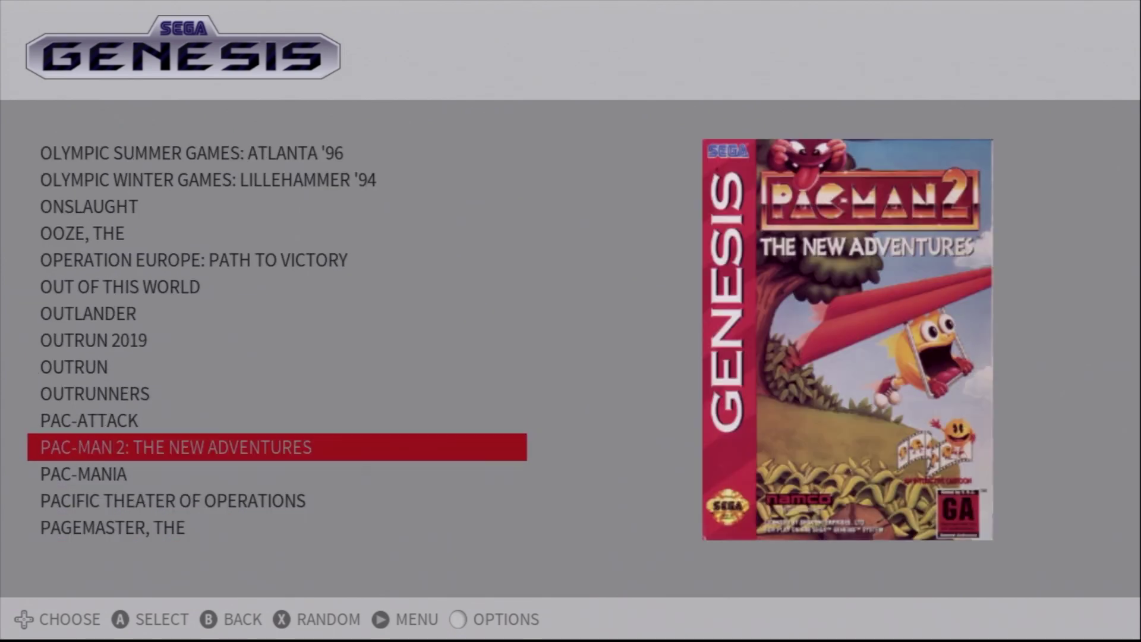
pyautogui.press('Up')
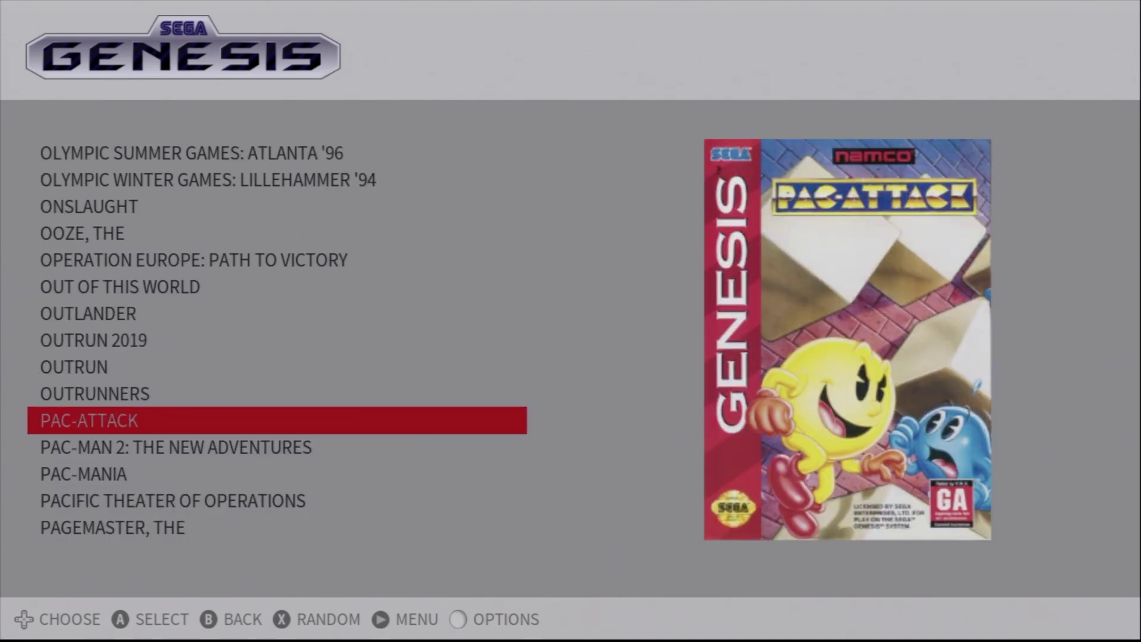
pyautogui.press('Up')
pyautogui.press('Up')
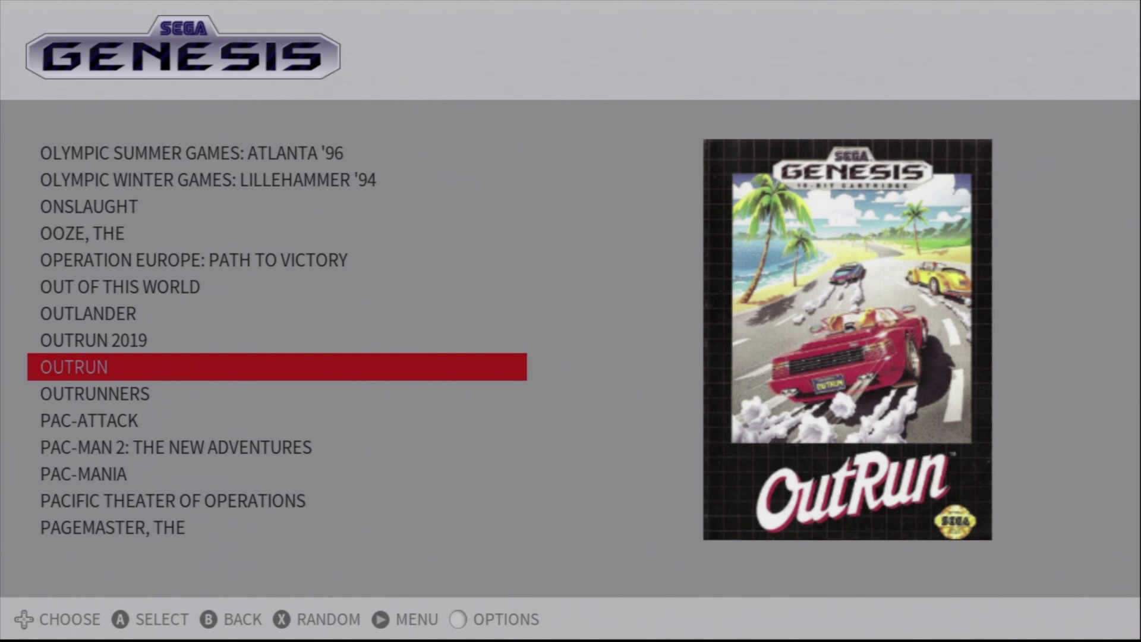
pyautogui.press('Return')
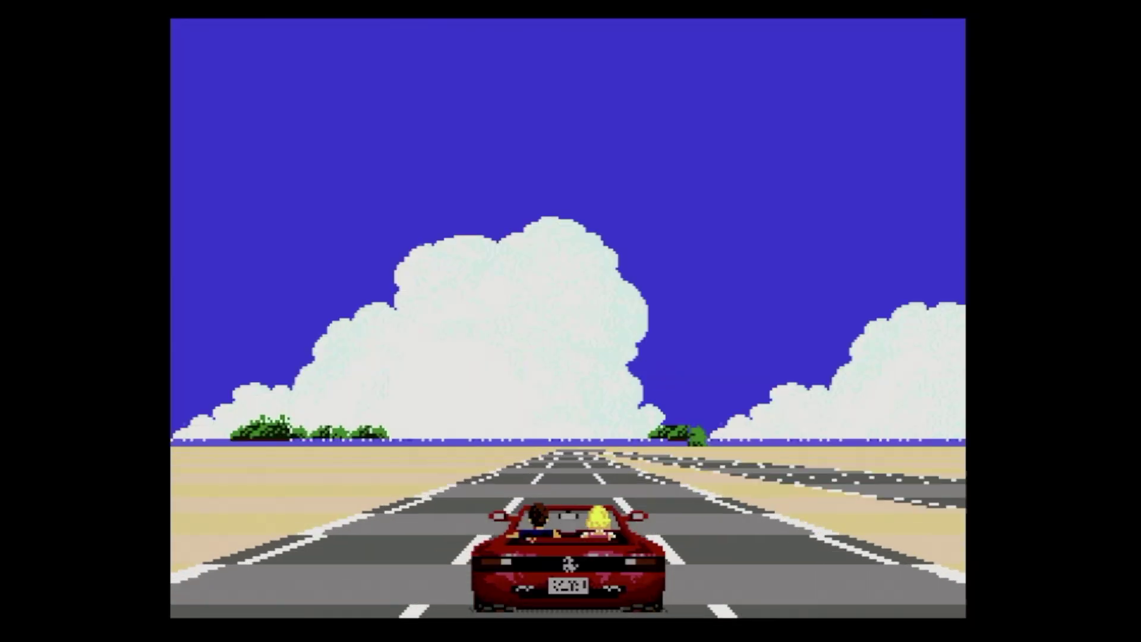